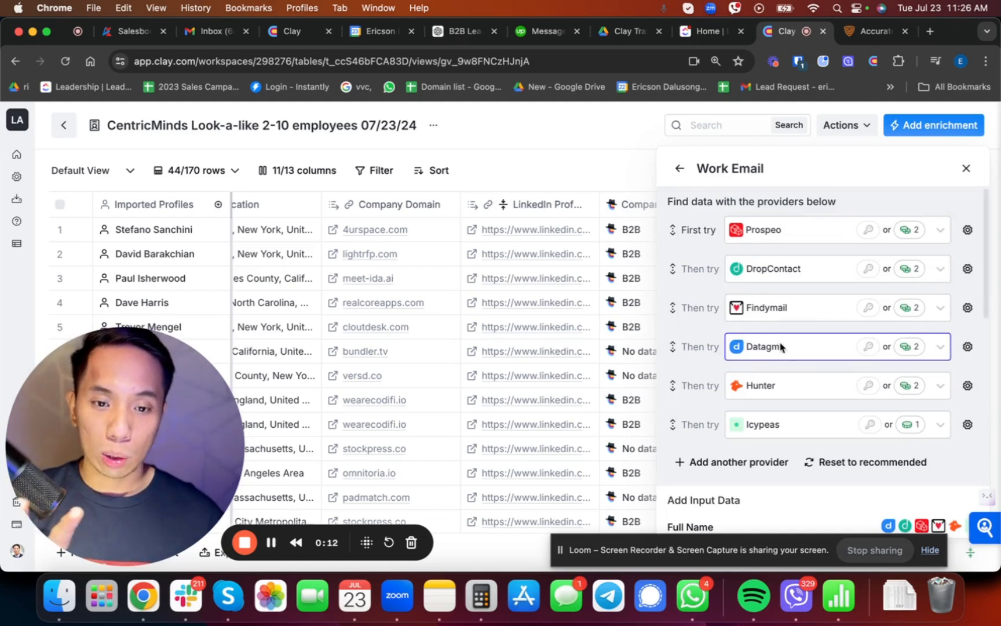
scroll(784, 387, "down", 15)
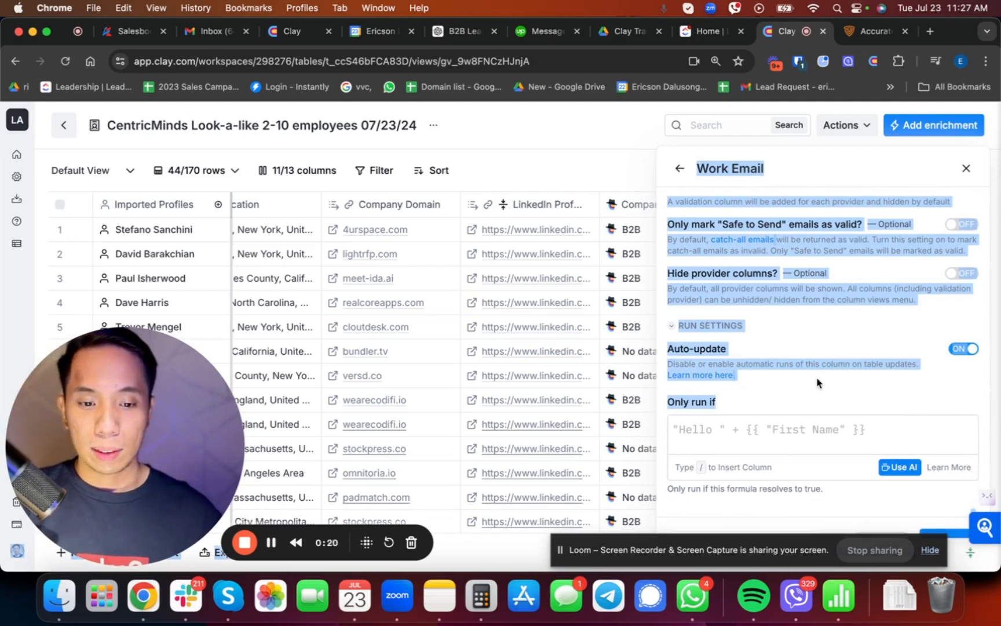
left_click(898, 470)
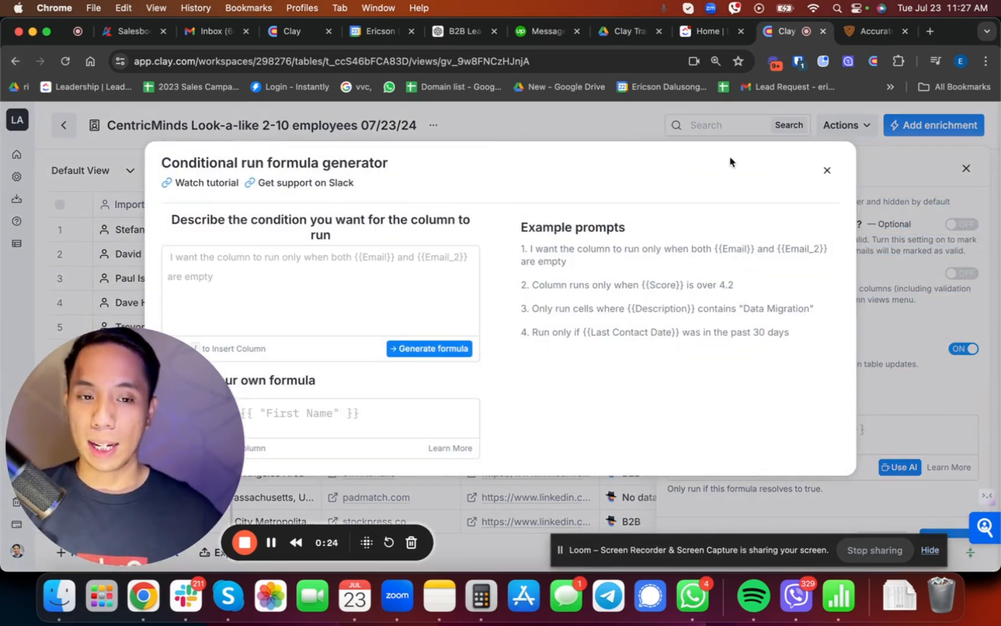
left_click(828, 170)
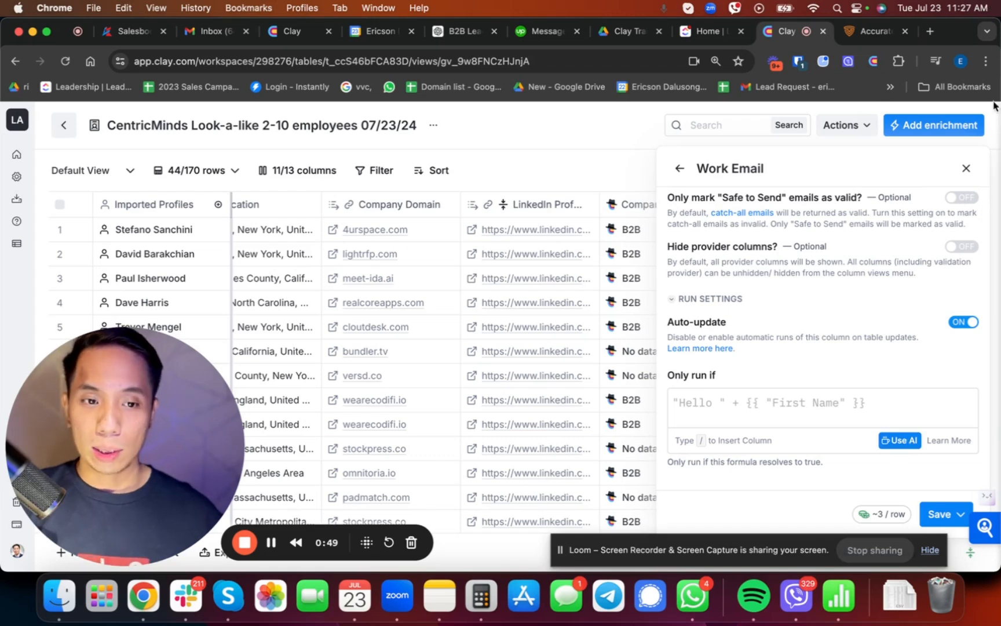
left_click(962, 167)
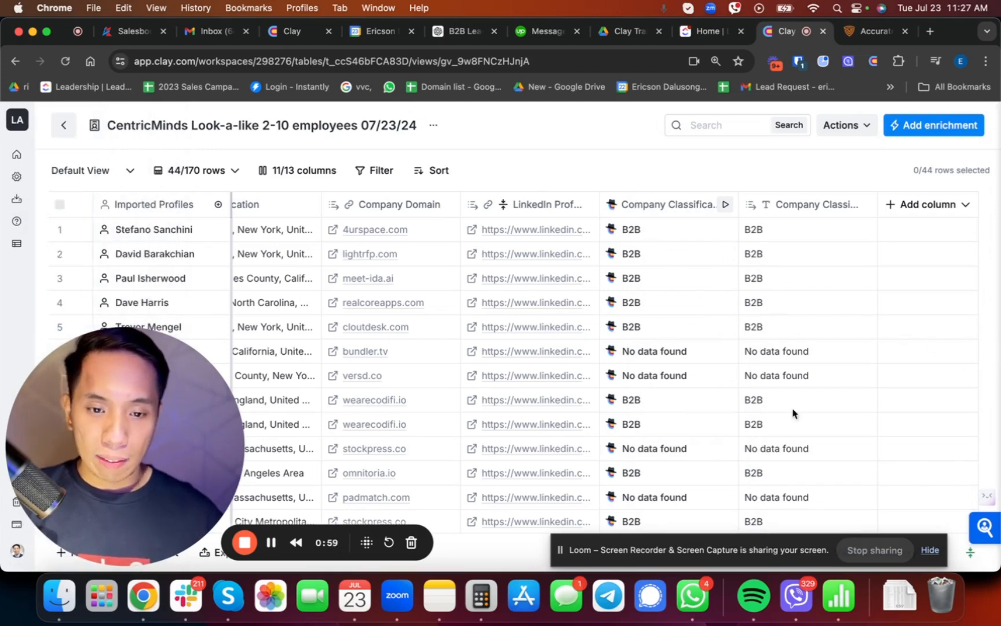
Review the company classification values throughout the table, checking the rows marked "No data found"
scroll(787, 414, "down", 10)
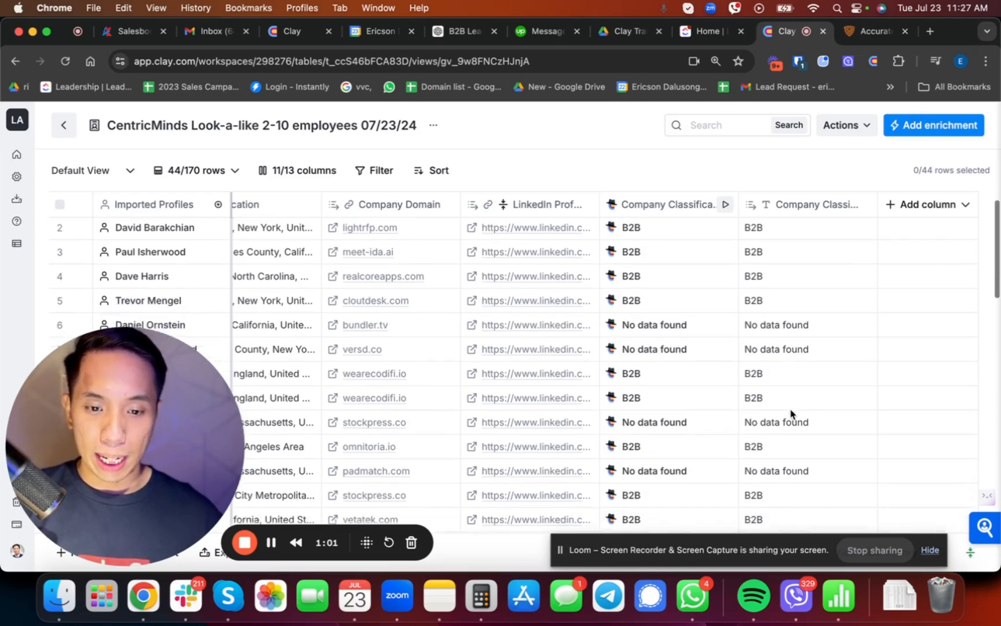
scroll(792, 414, "down", 5)
scroll(791, 414, "up", 15)
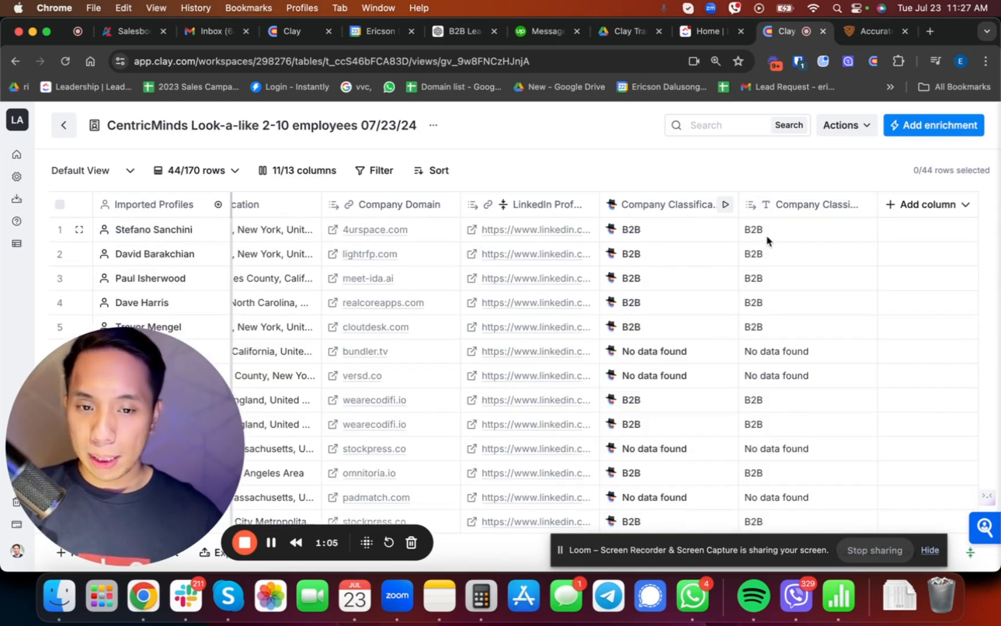
scroll(792, 374, "down", 8)
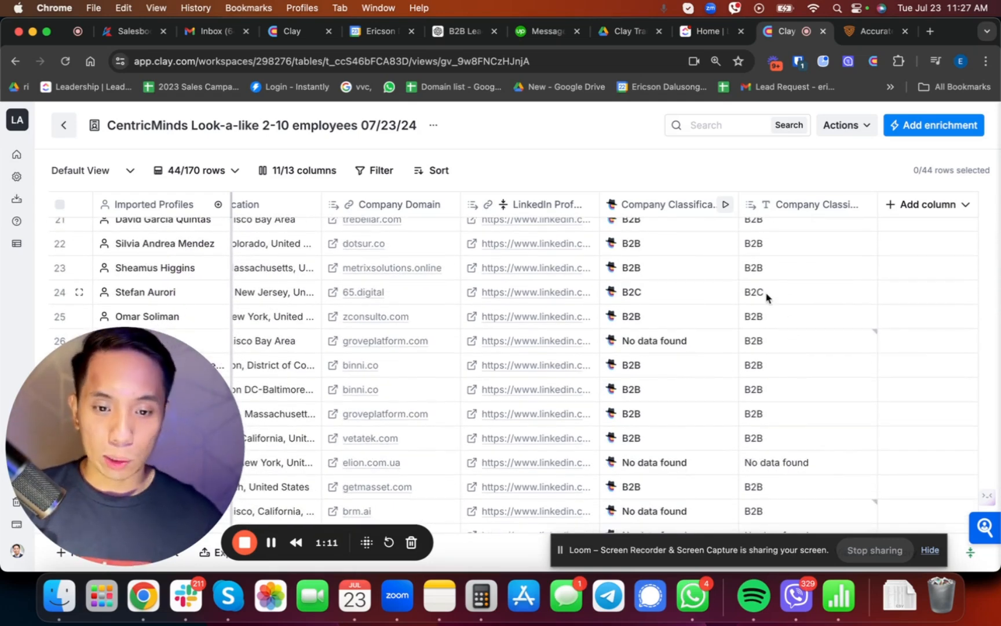
scroll(766, 297, "up", 8)
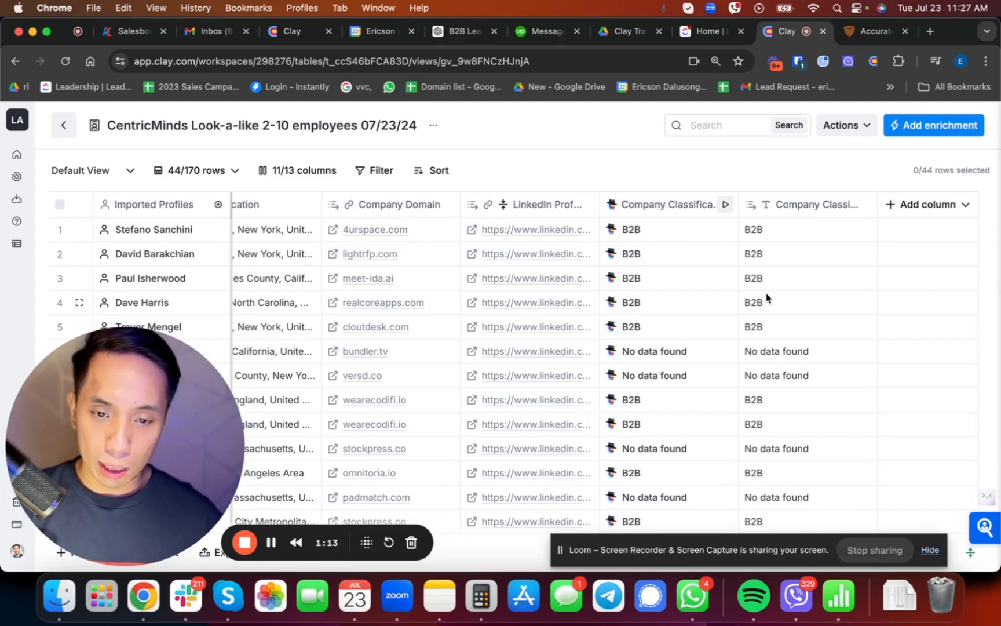
scroll(766, 297, "down", 10)
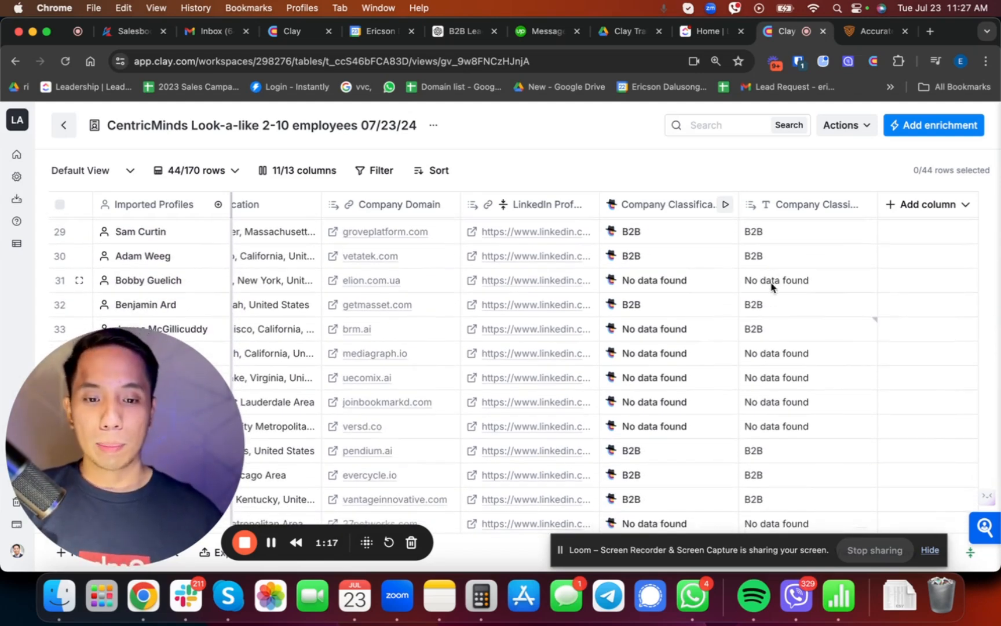
left_click(771, 284)
left_click(780, 362)
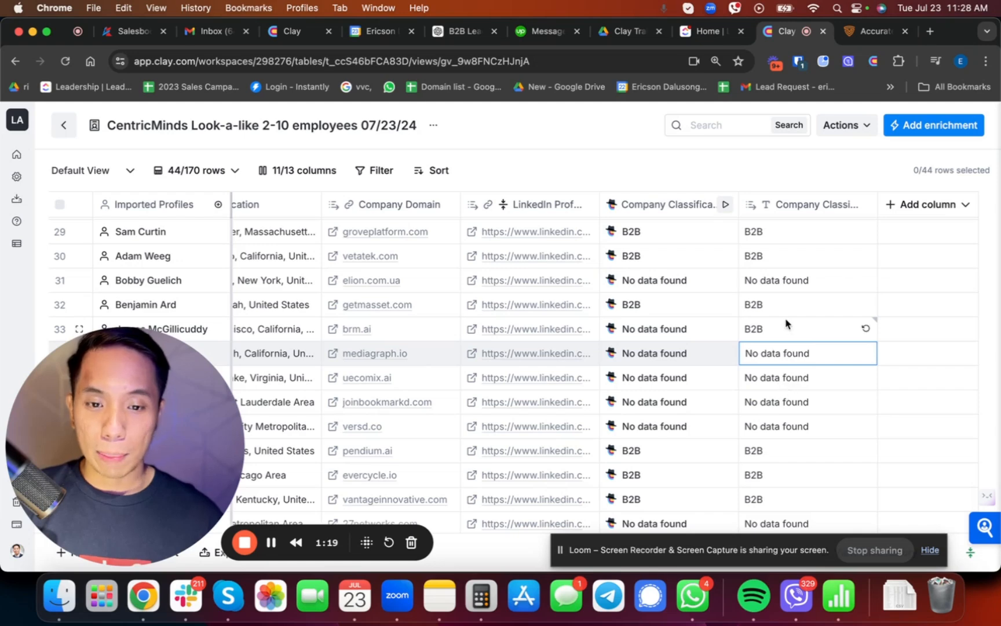
left_click(799, 281)
left_click(798, 361)
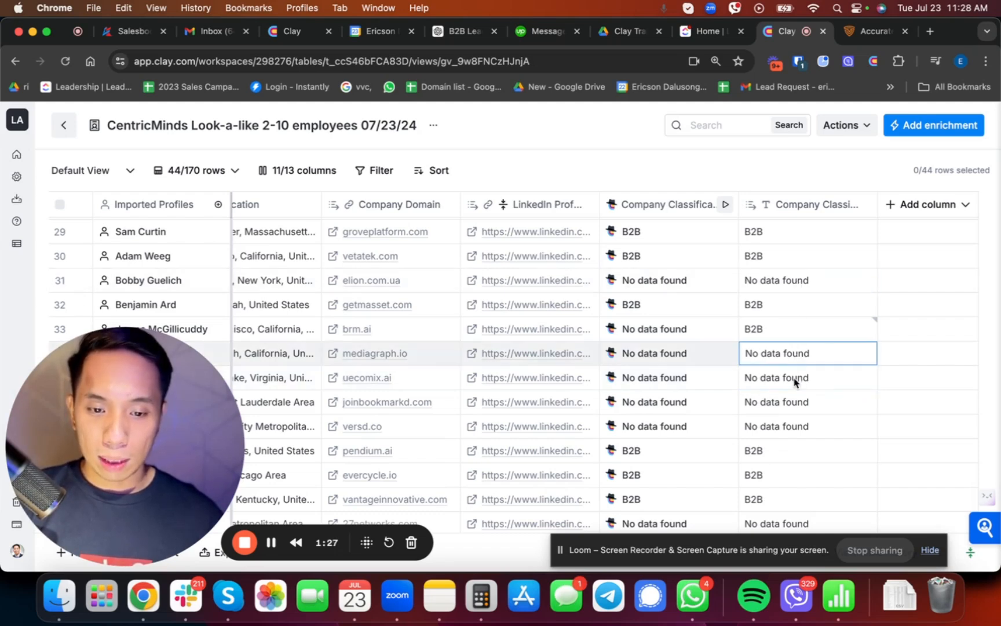
left_click(796, 380)
left_click(794, 409)
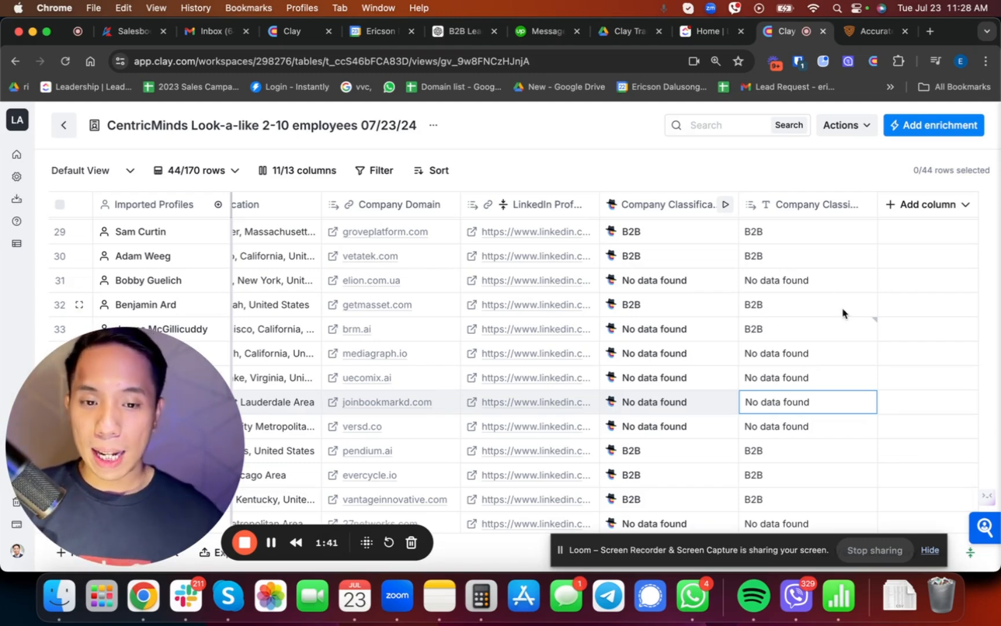
Examine the classification response for 65.digital and compare it with the neighbouring rows
scroll(811, 319, "up", 10)
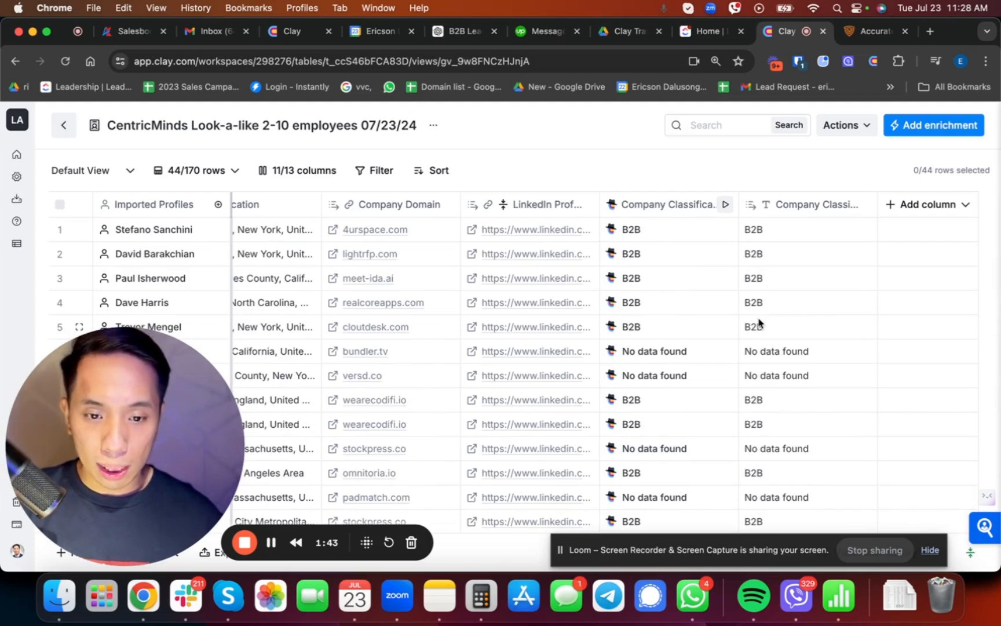
scroll(760, 323, "down", 5)
scroll(760, 324, "up", 5)
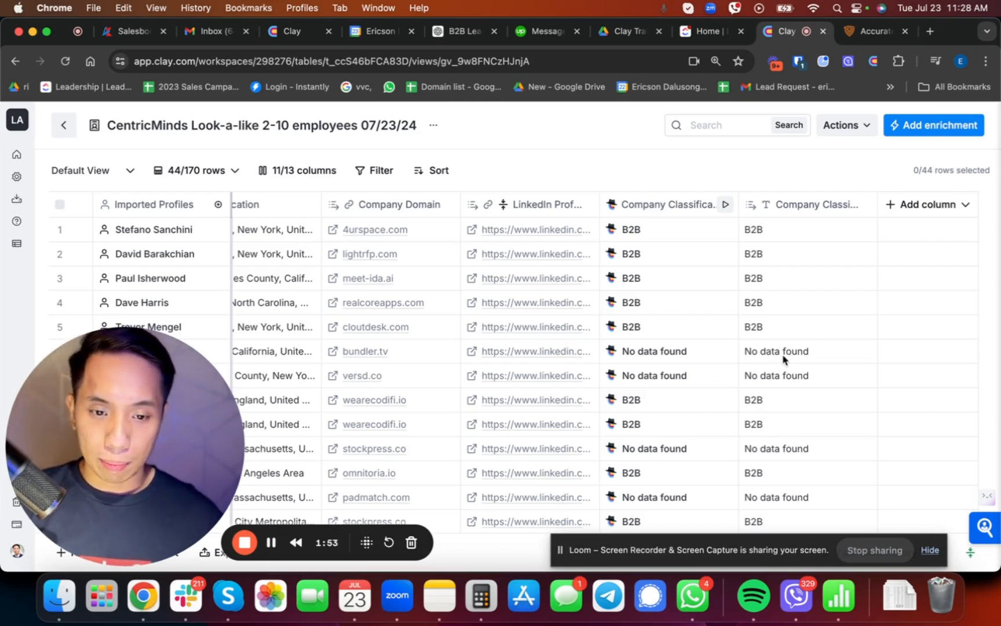
scroll(753, 477, "down", 10)
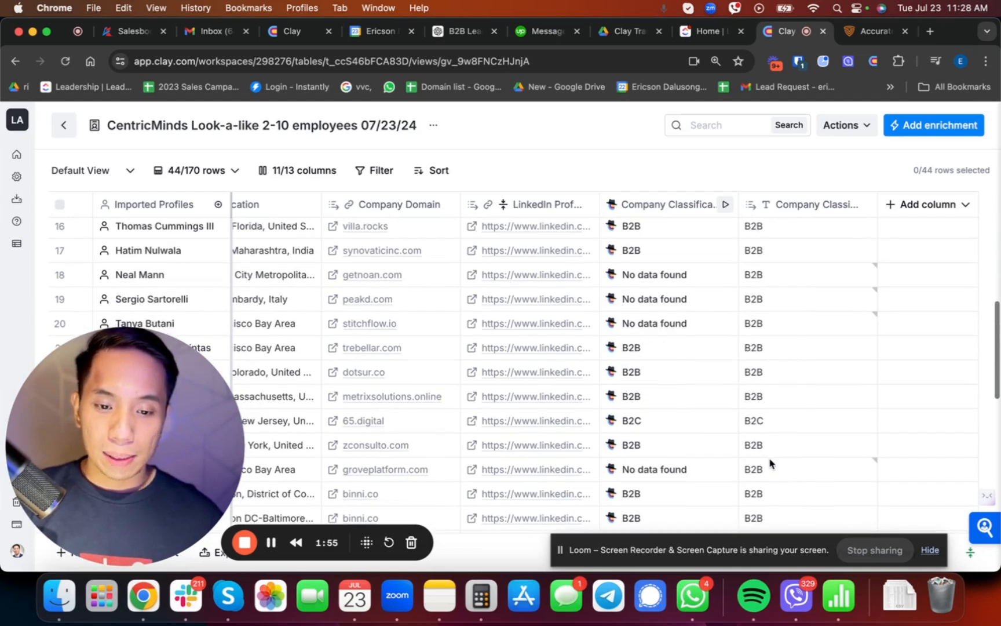
left_click(773, 425)
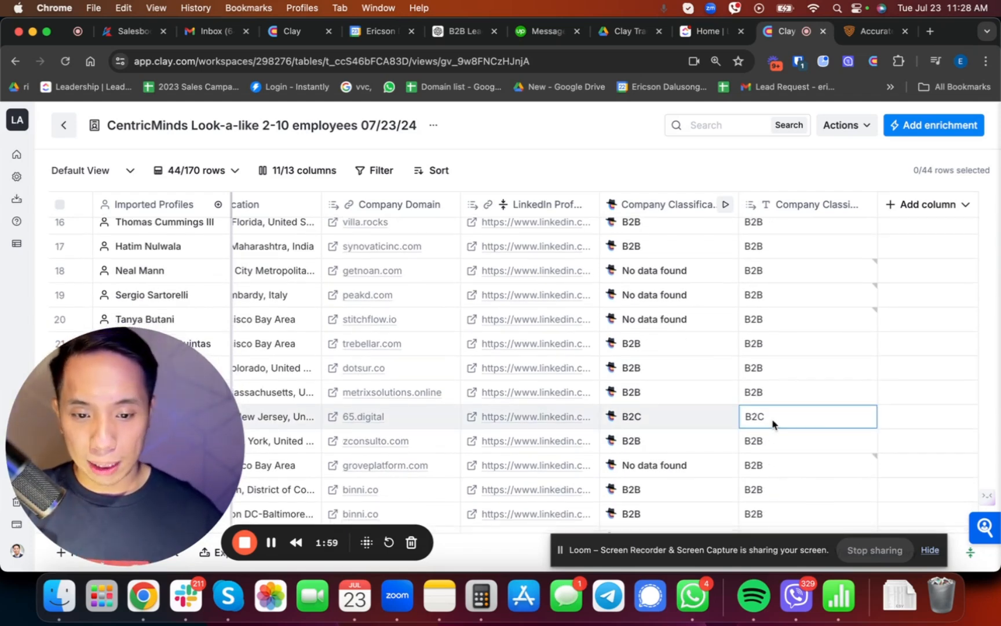
left_click(761, 451)
left_click(769, 422)
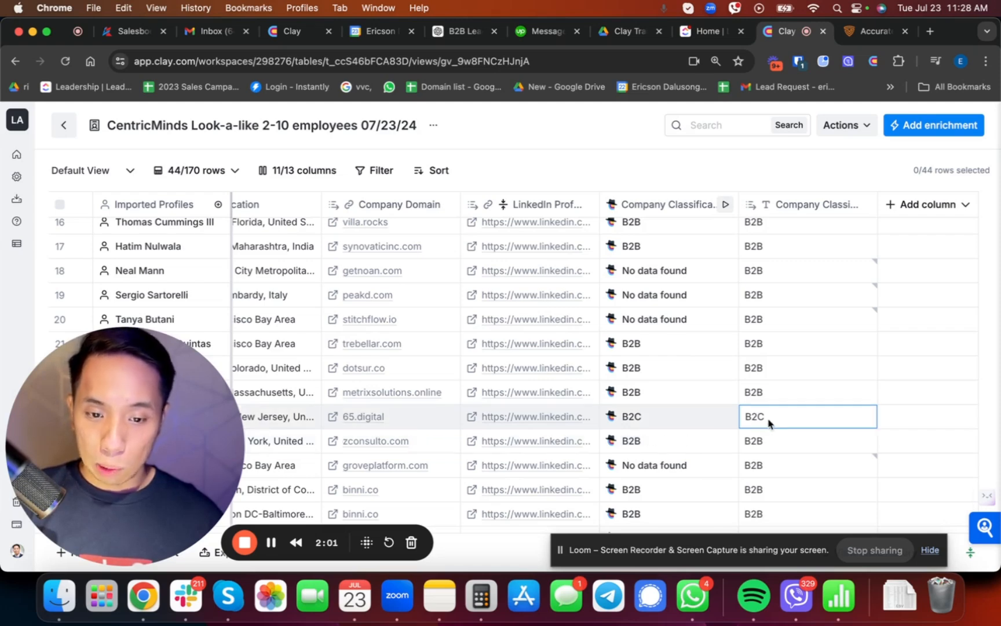
scroll(769, 422, "up", 10)
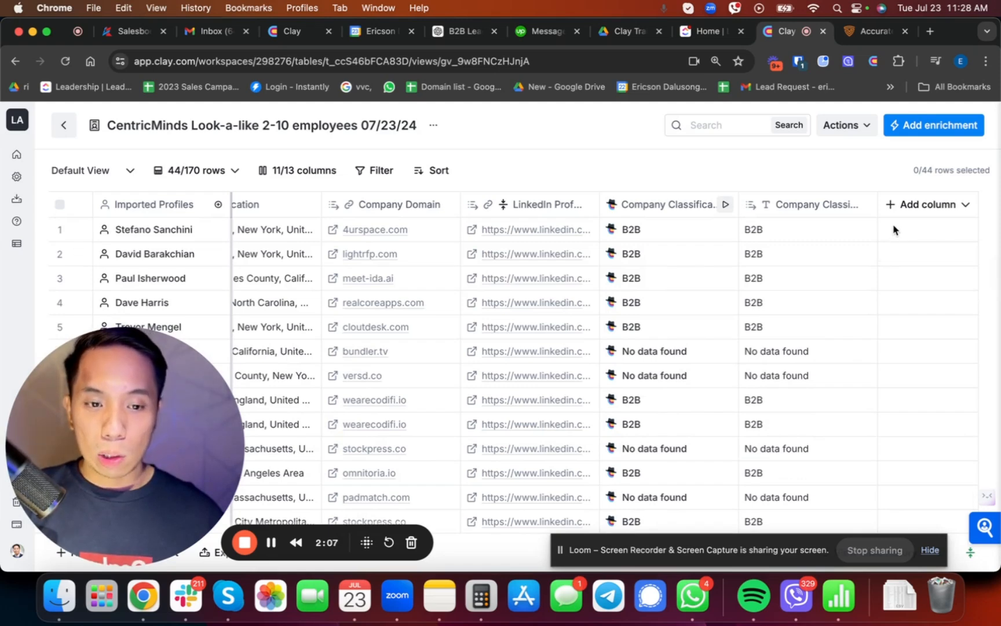
Start adding an enrichment column, search for "waterfall" and choose the Work Email waterfall
left_click(908, 207)
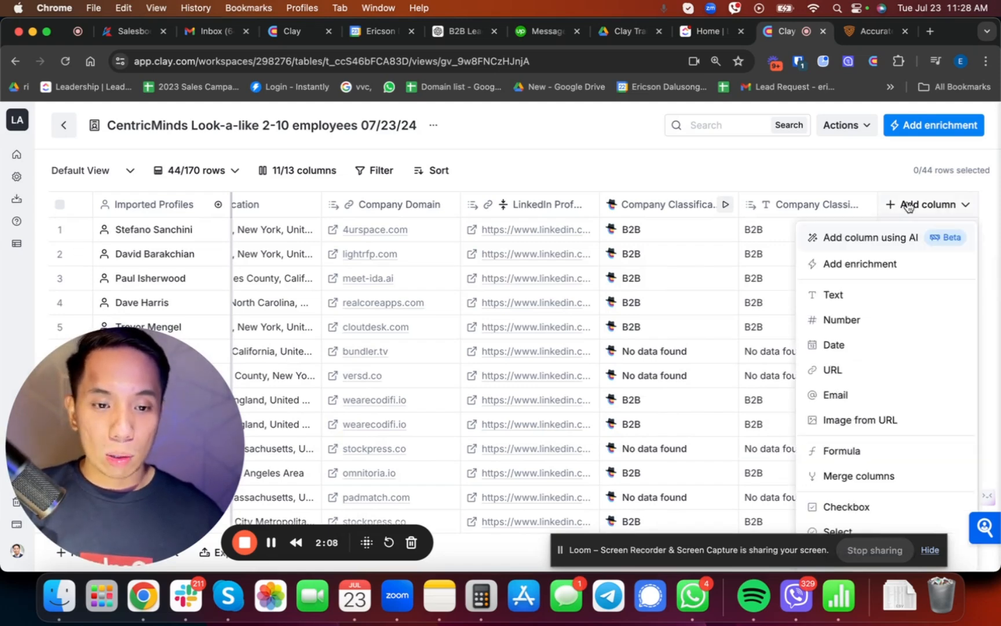
left_click(891, 266)
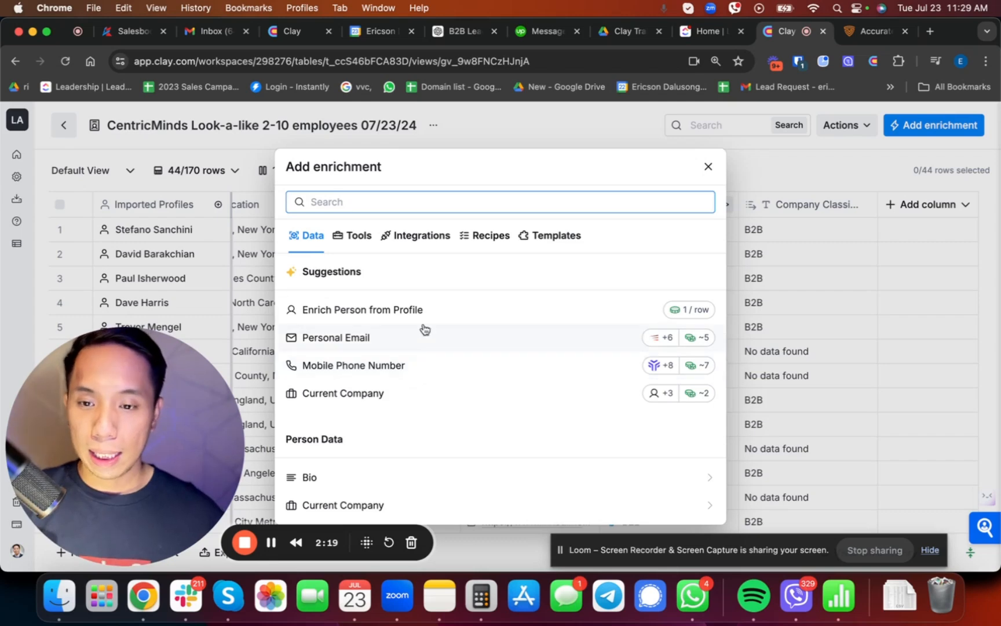
left_click(415, 239)
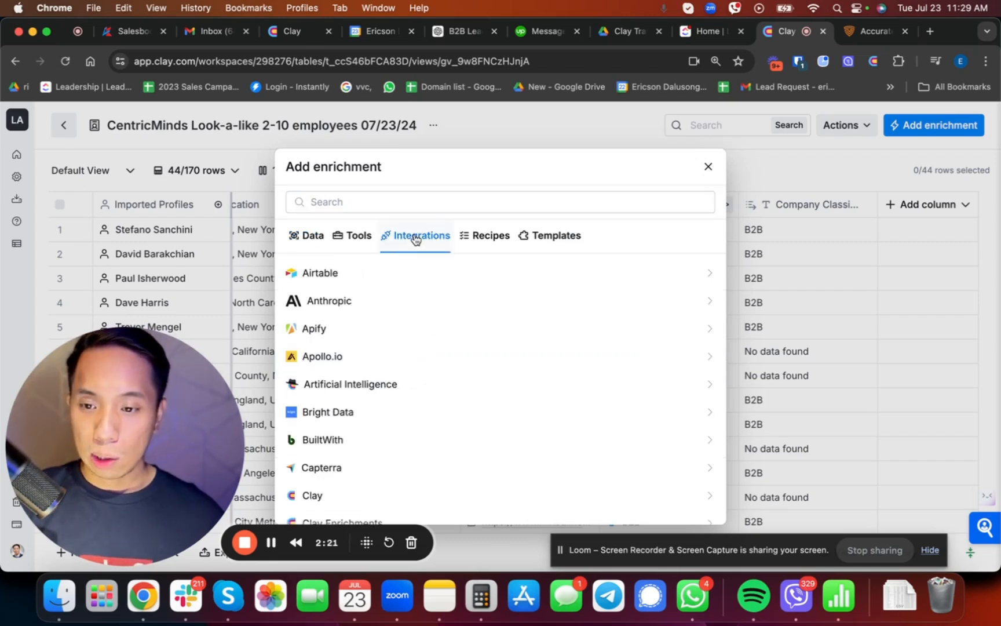
left_click(313, 201)
type("water")
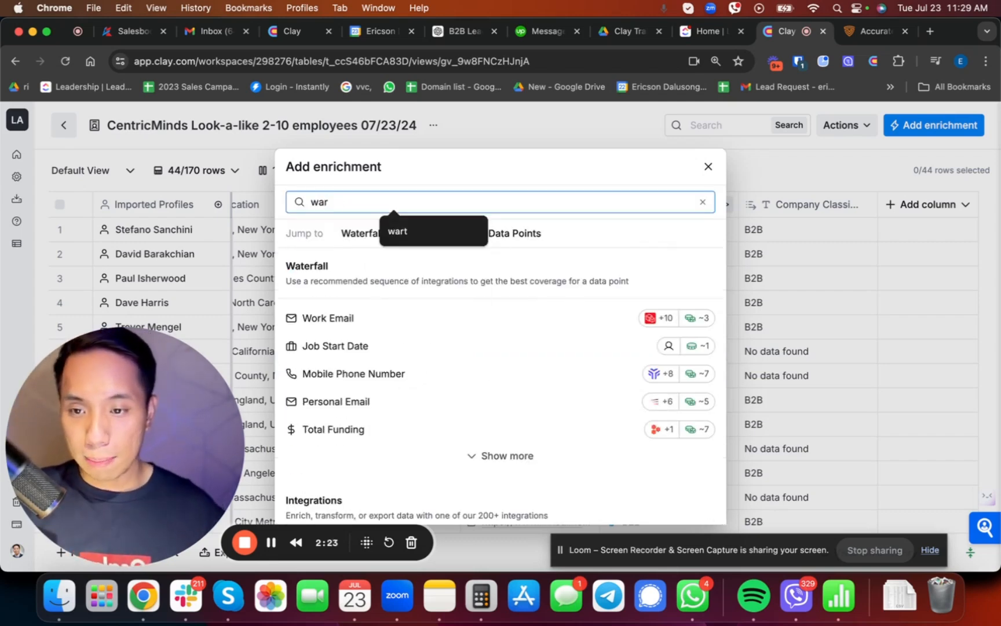
type("dfa")
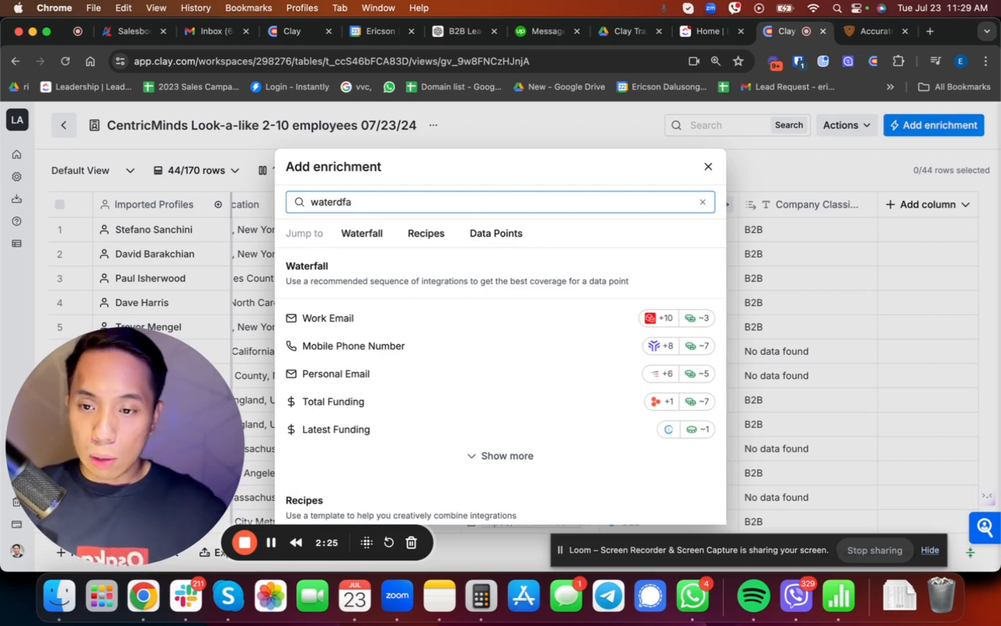
key("BackSpace")
key("BackSpace")
key("BackSpace")
type("fall")
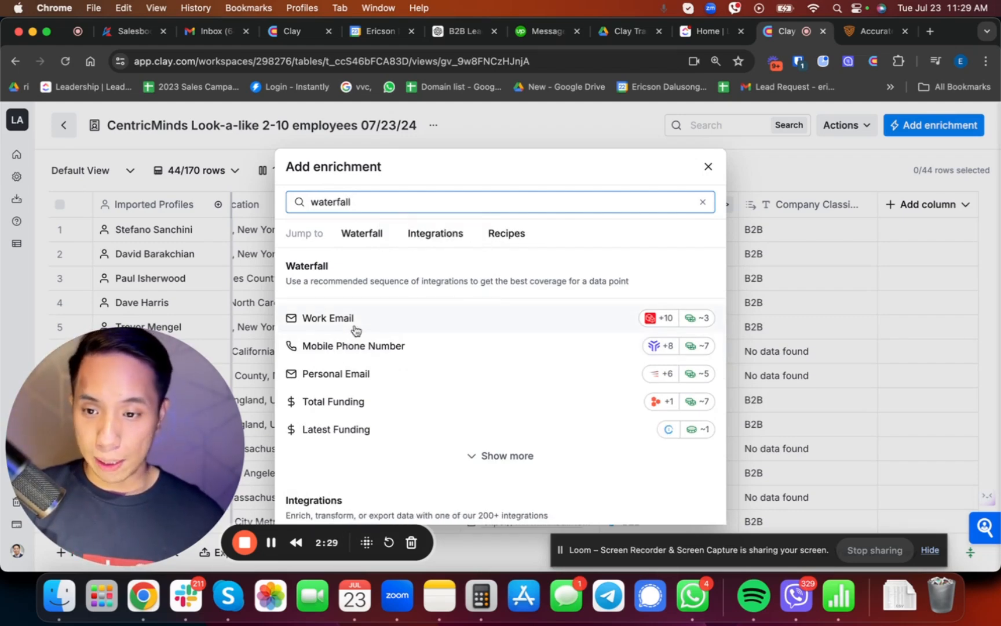
left_click(313, 322)
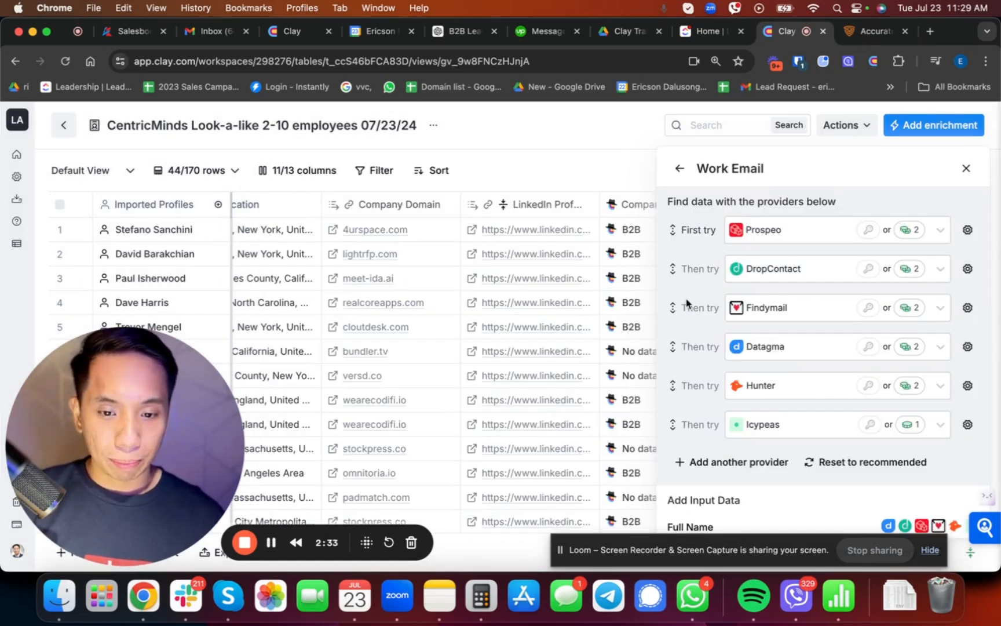
Expand the Work Email run settings and open the AI formula generator for the "Only run if" condition
scroll(688, 304, "down", 10)
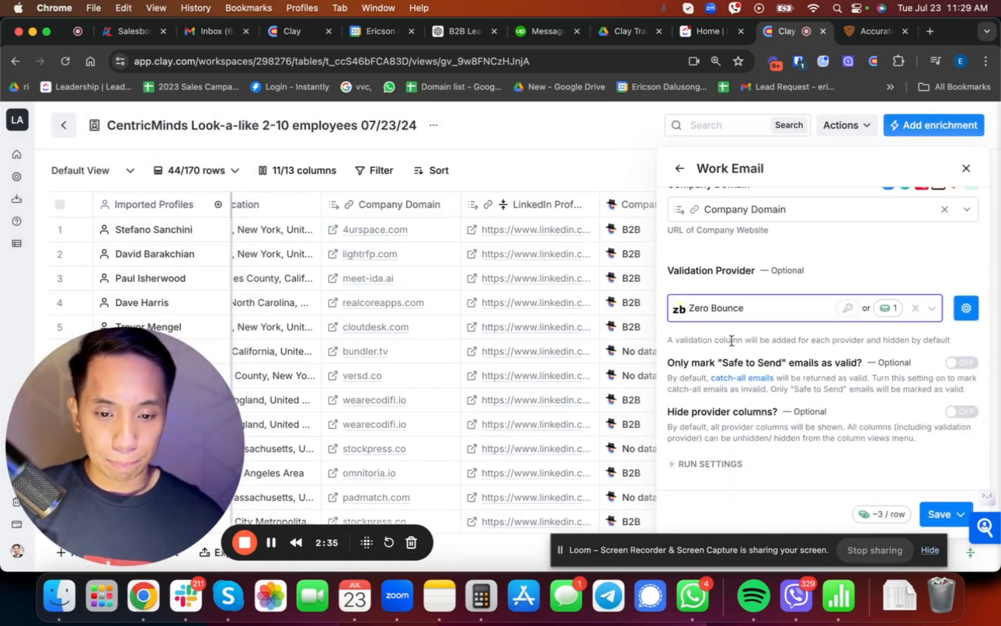
left_click(671, 464)
scroll(798, 458, "down", 5)
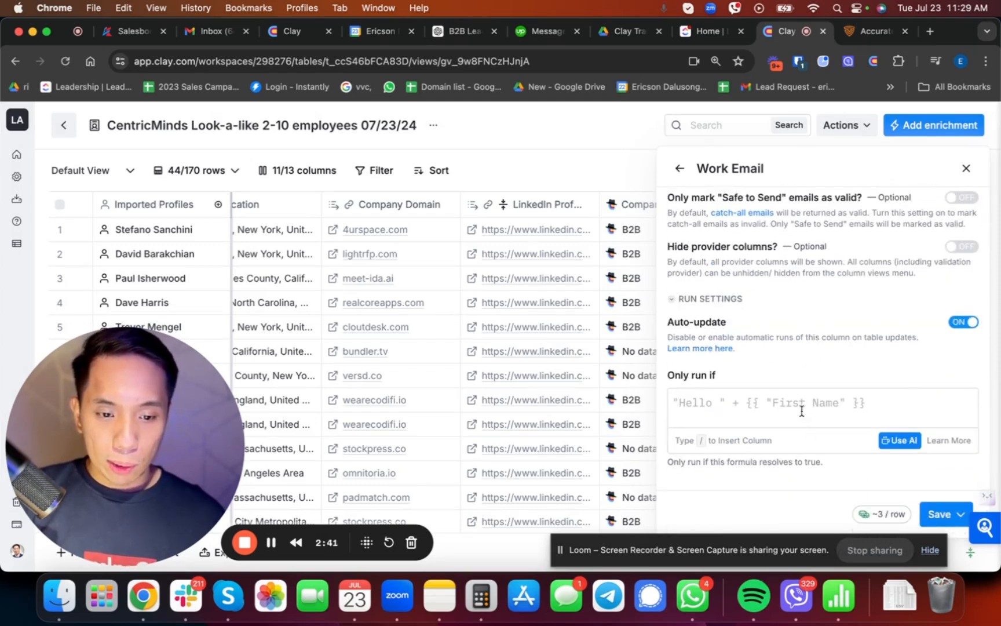
left_click_drag(750, 386, 660, 377)
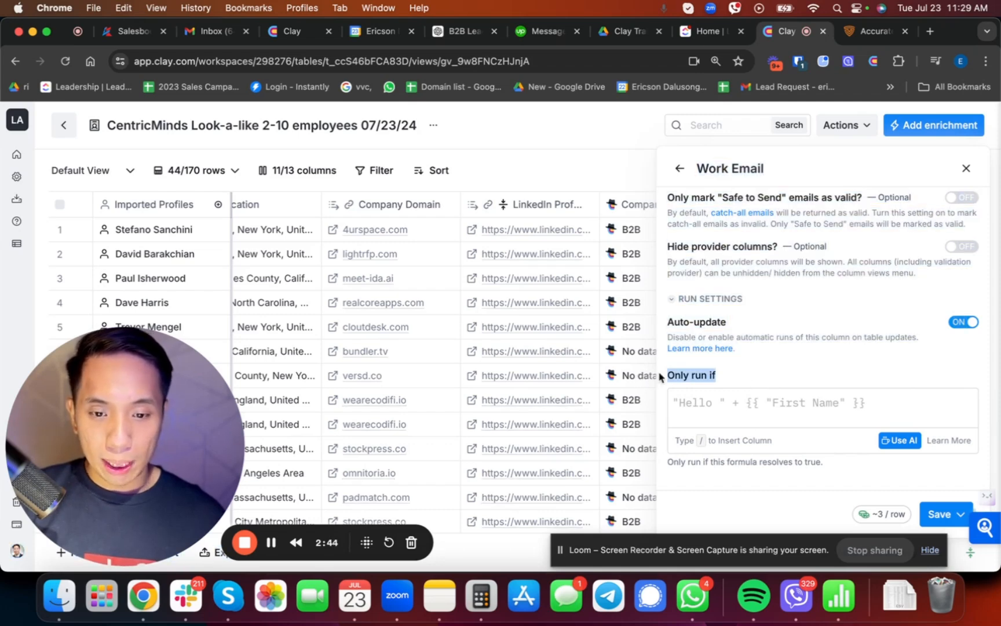
left_click(711, 407)
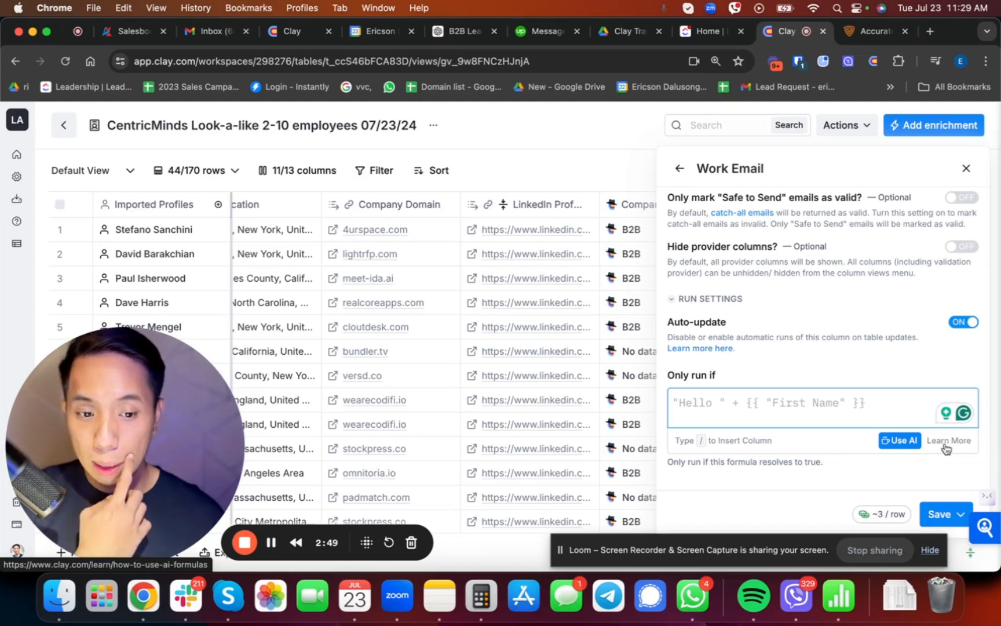
left_click(895, 446)
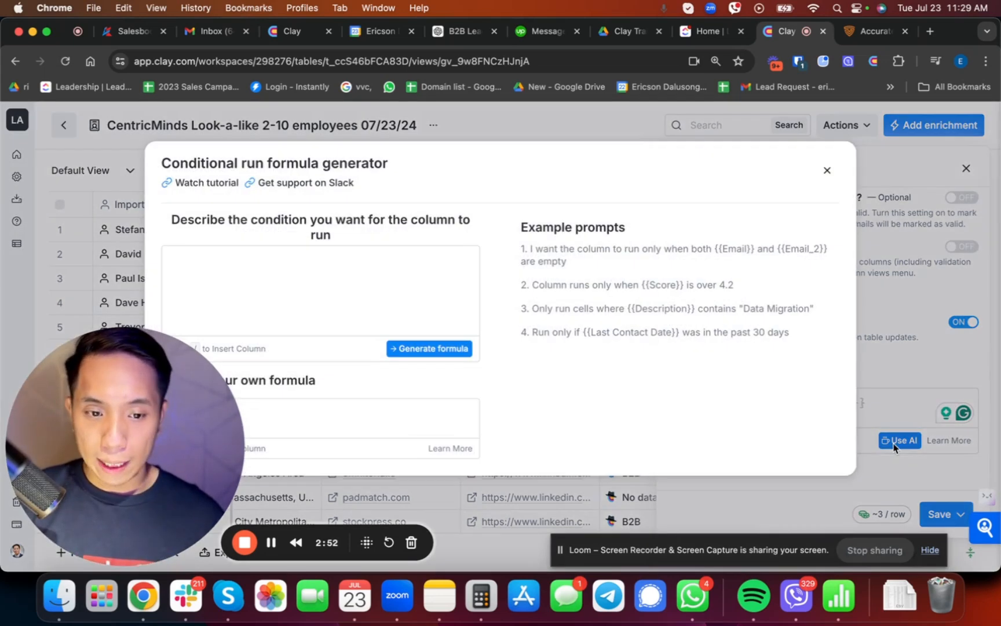
Describe the run condition as "Only run if" the Company Classification Response column "if B2B", and generate its formula
left_click(264, 294)
left_click_drag(152, 415, 697, 381)
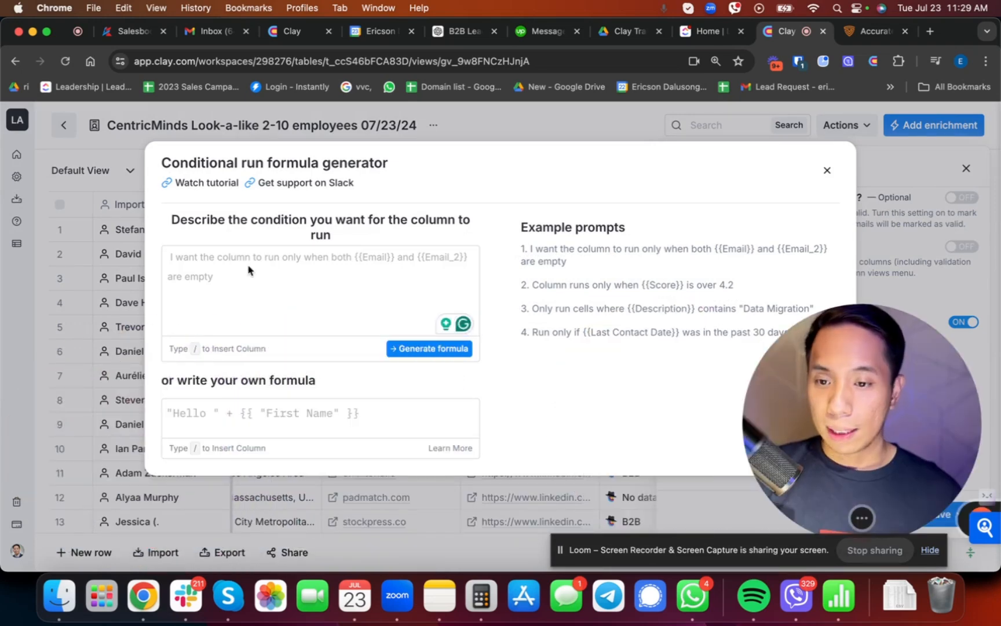
left_click(247, 265)
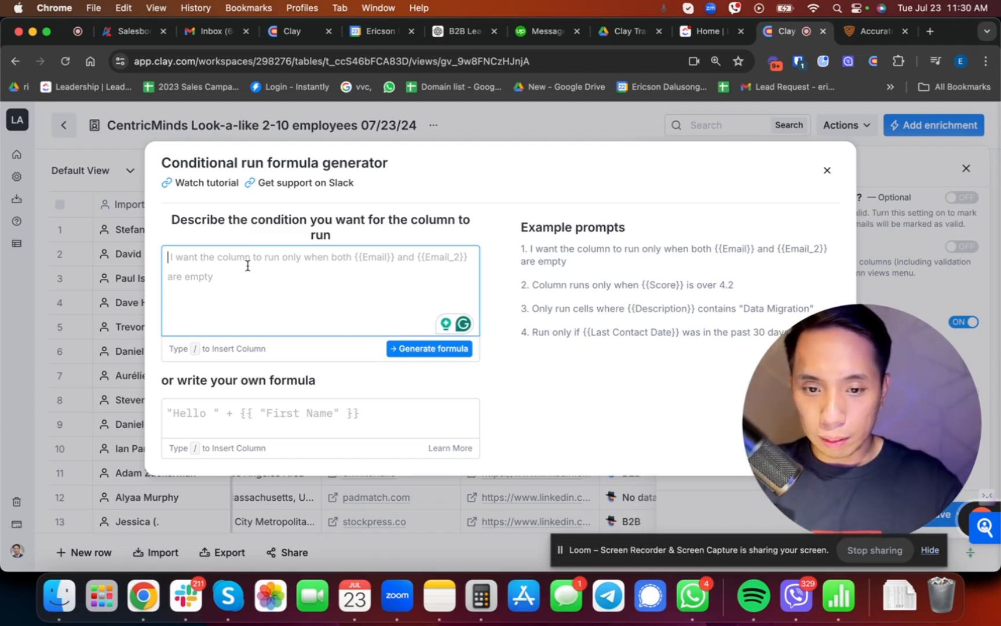
type("Only run if /")
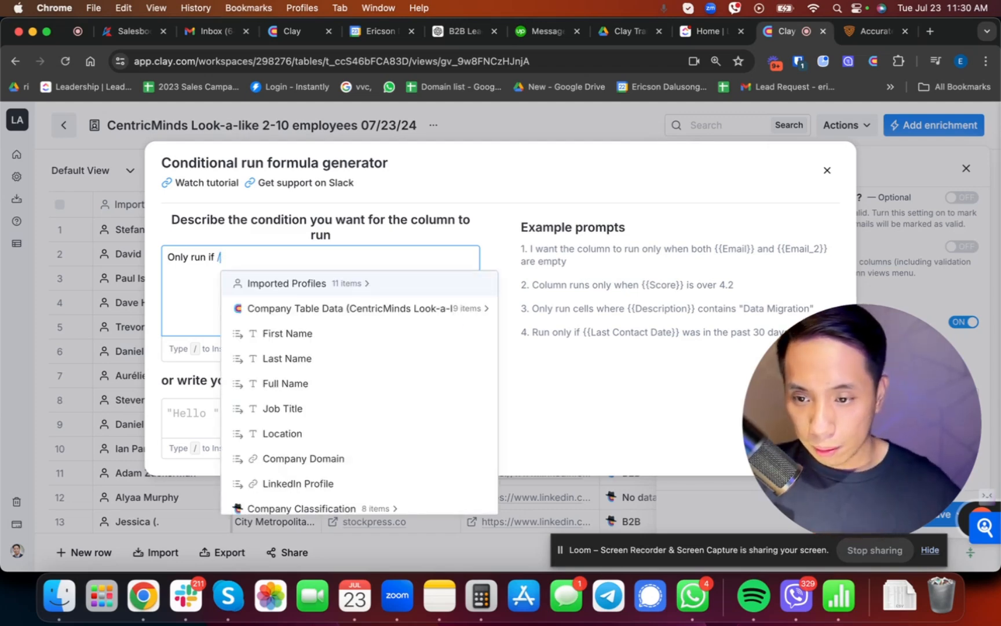
scroll(289, 350, "down", 2)
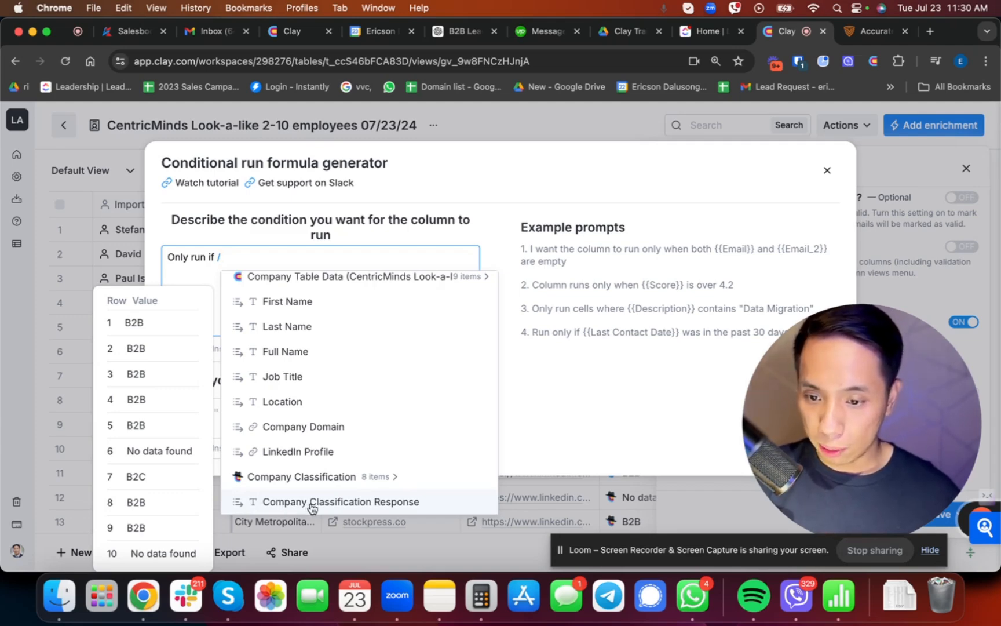
left_click(312, 503)
mouse_move(400, 268)
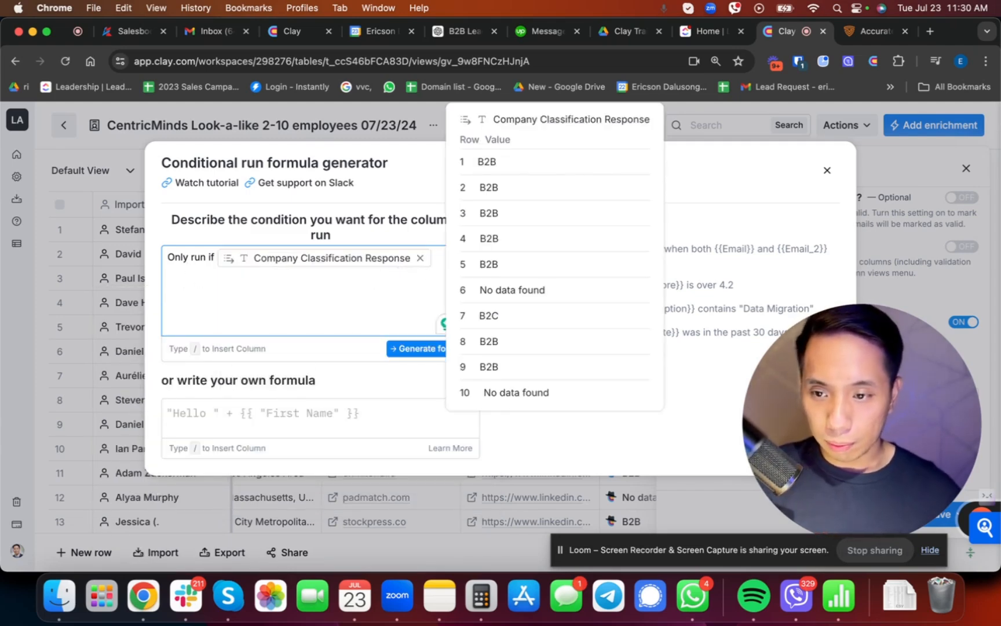
type("B2B")
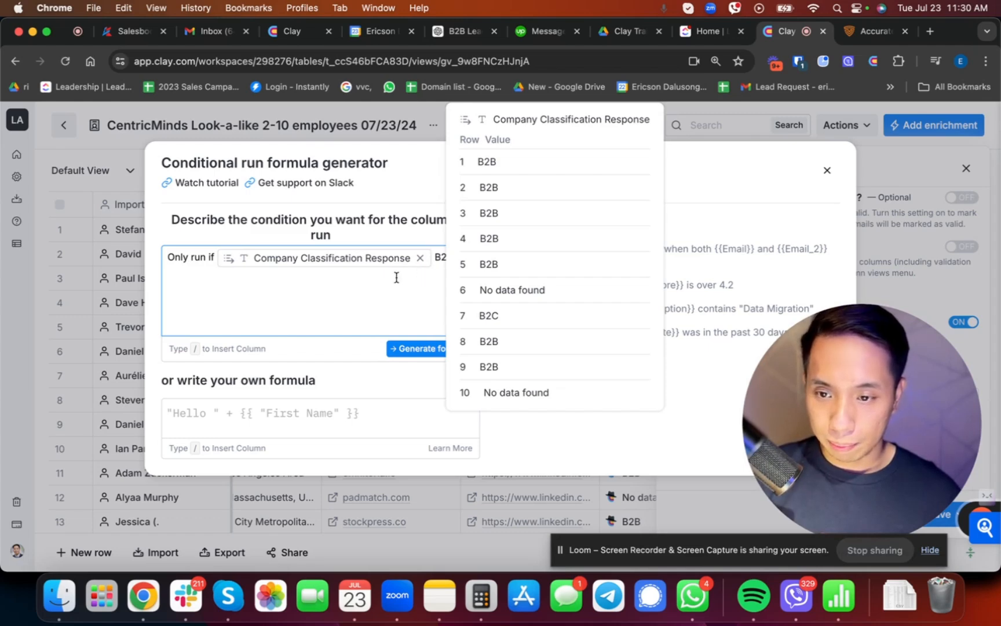
left_click(410, 350)
left_click_drag(840, 369, 634, 579)
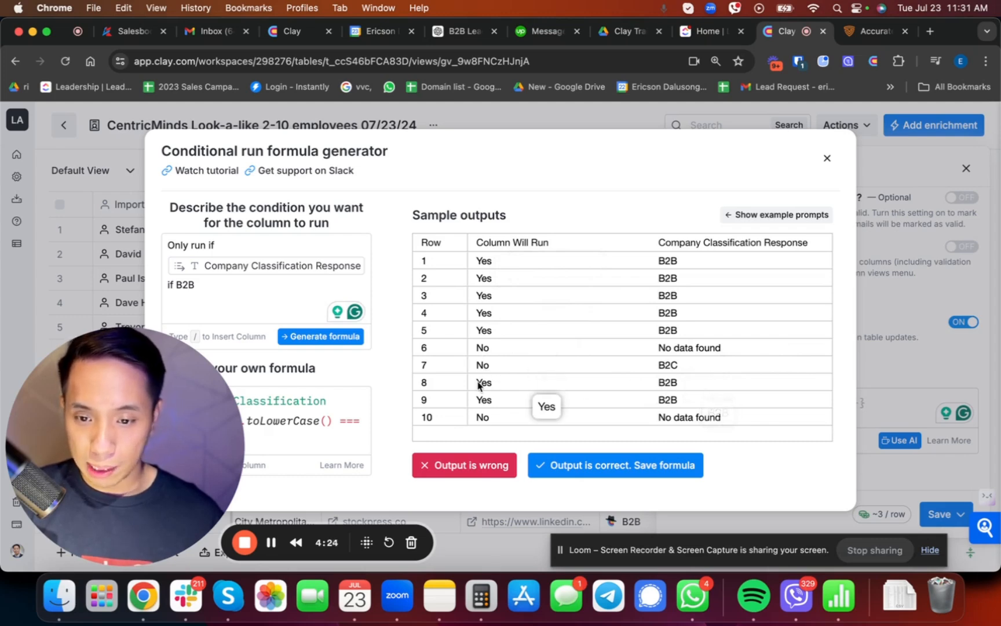
Accept the generated condition formula and save the Work Email waterfall without running it
left_click_drag(110, 388, 779, 114)
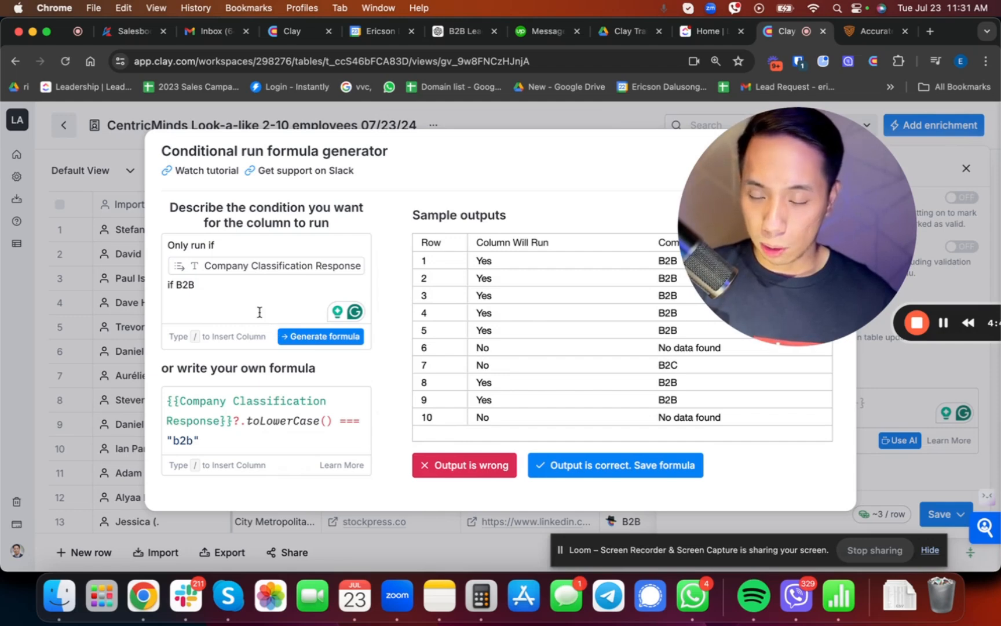
left_click(641, 474)
left_click_drag(812, 213, 195, 277)
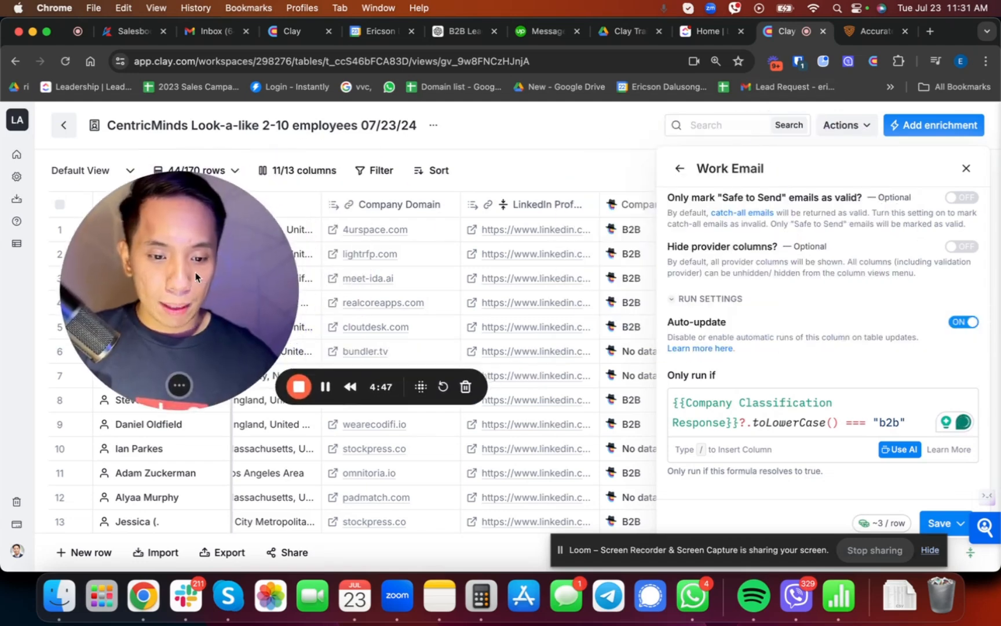
left_click(949, 525)
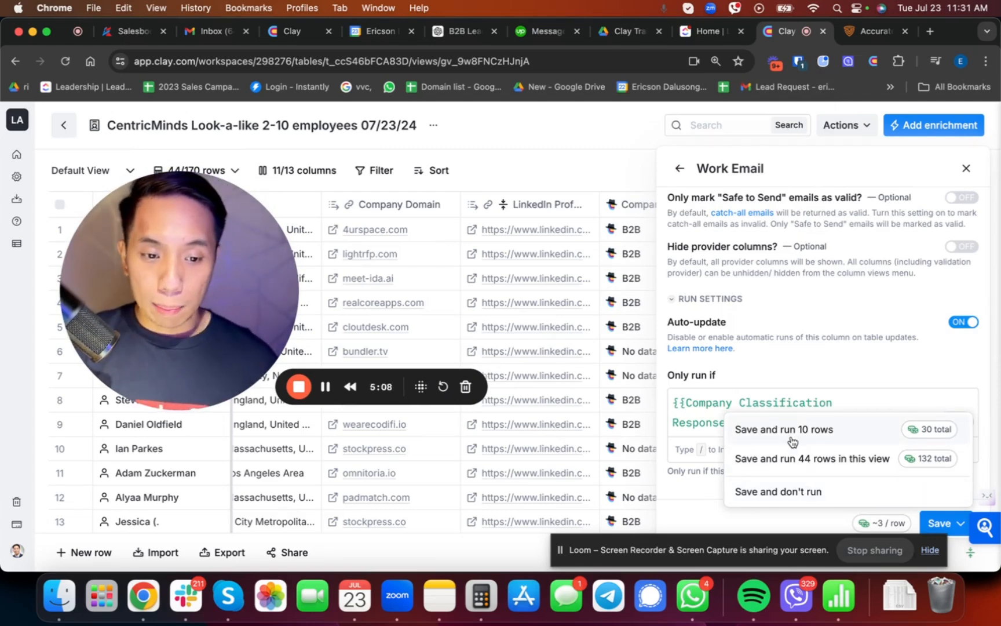
mouse_move(928, 442)
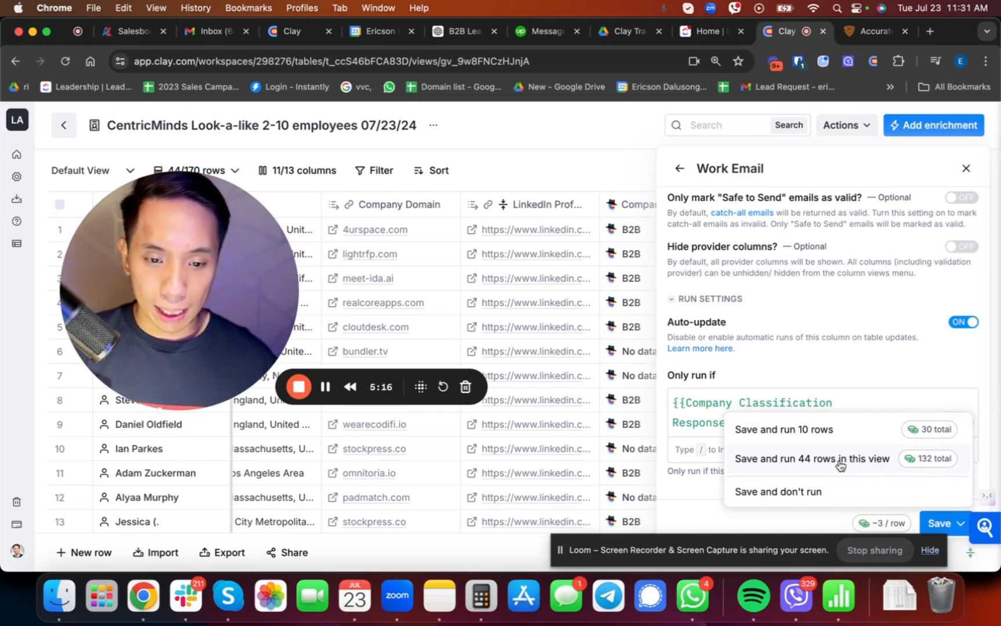
left_click(814, 492)
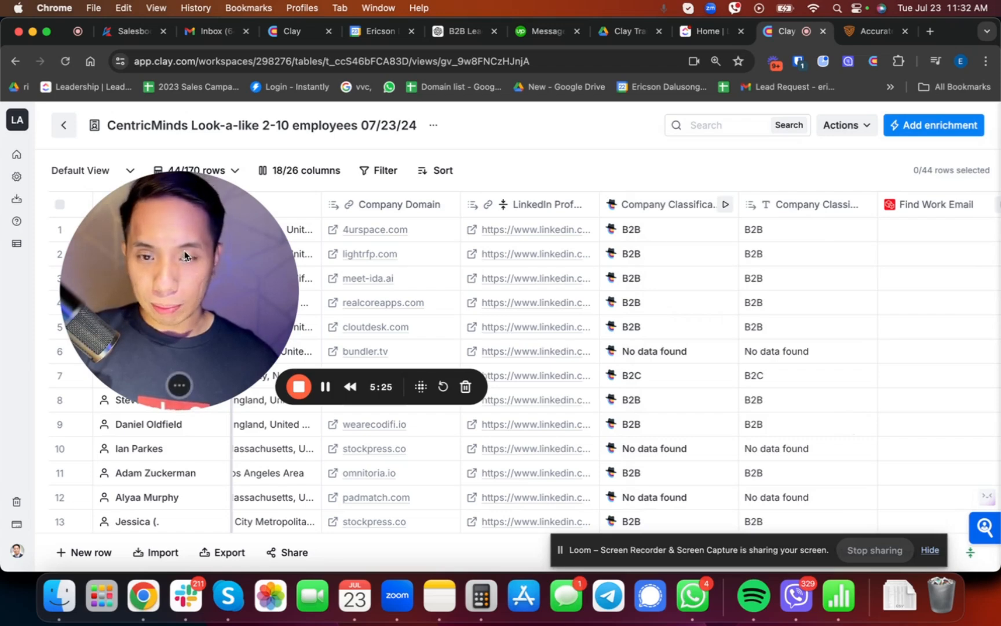
Run the first Find Work Email enrichment on row 1 only
left_click(832, 235)
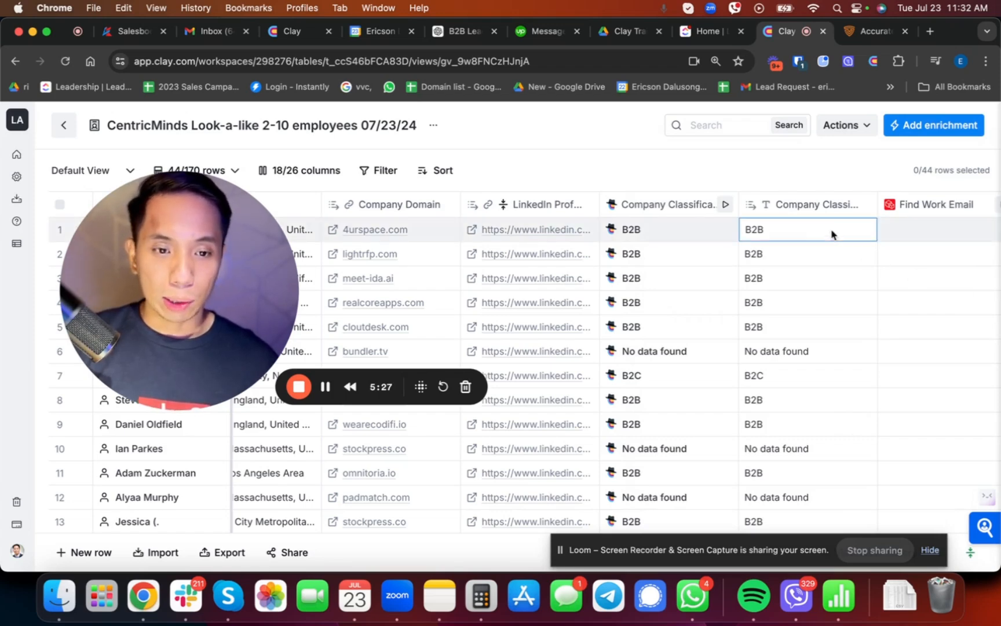
key("Right")
key("Right")
left_click(769, 212)
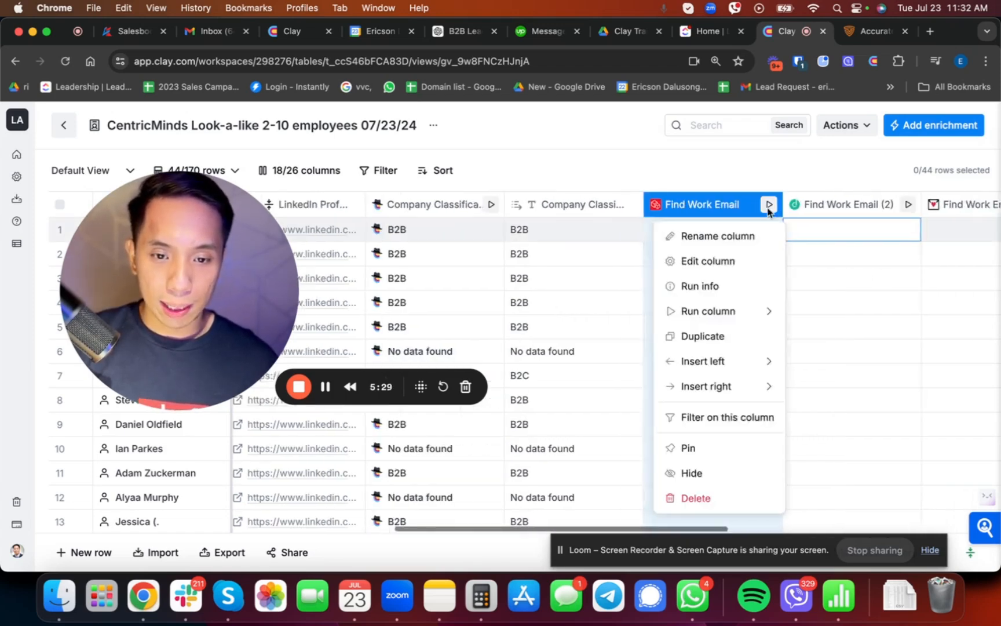
left_click(682, 288)
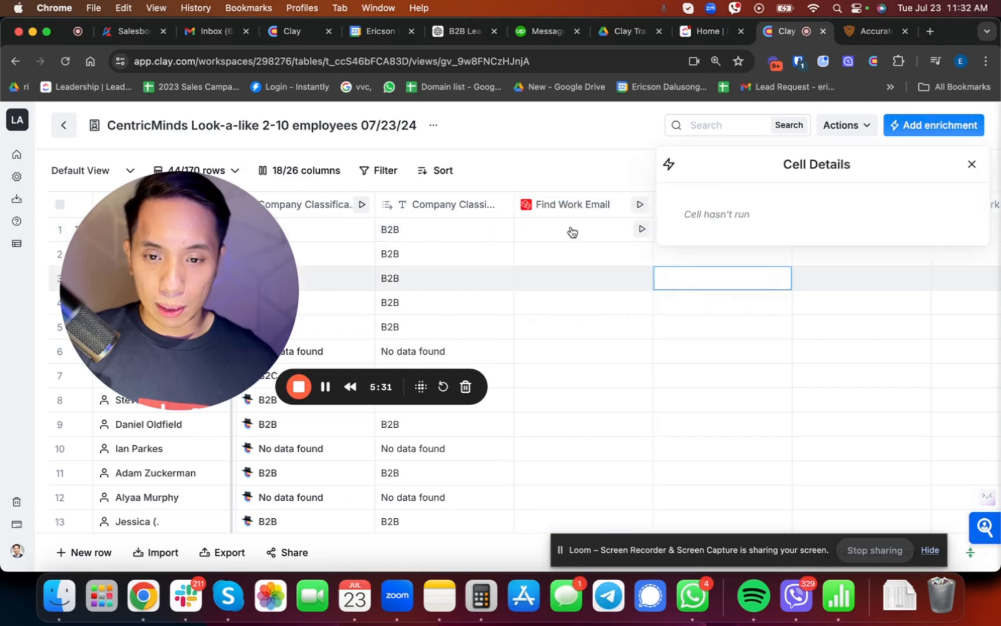
left_click(972, 165)
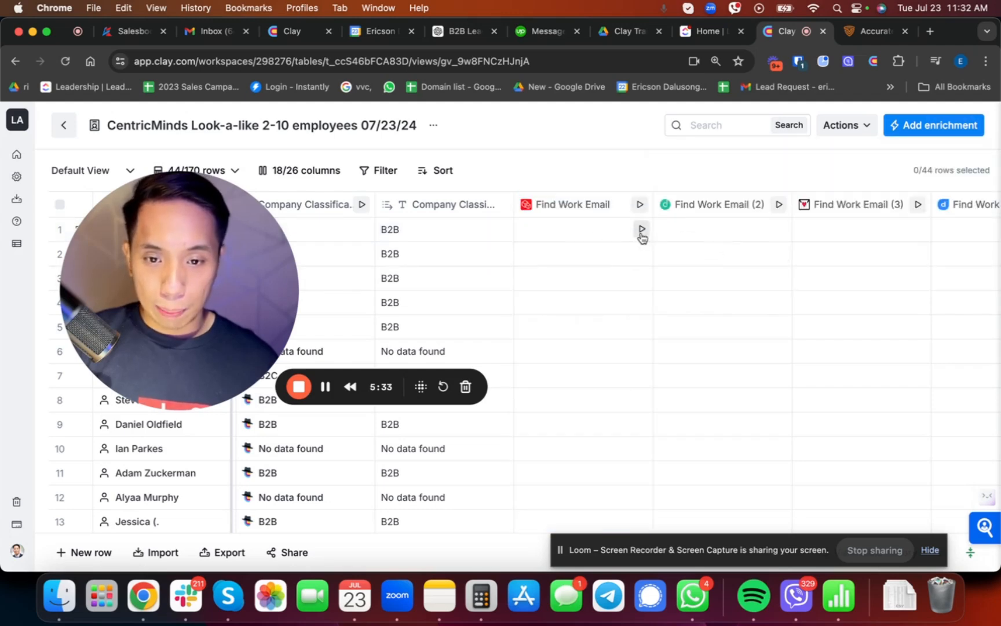
left_click(642, 231)
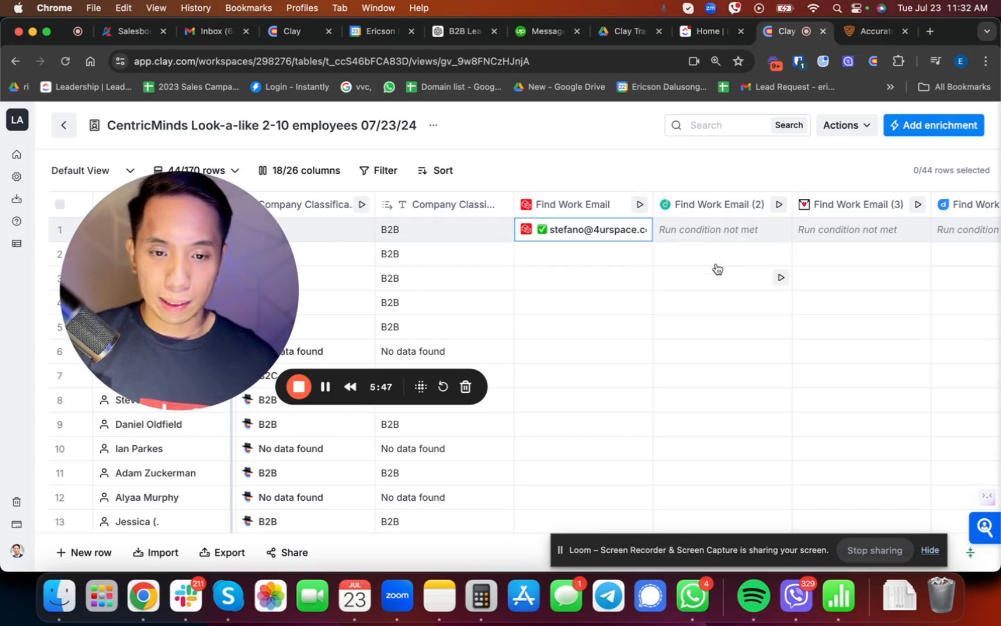
Inspect the cell details of row 1 in the subsequent Find Work Email provider columns
left_click(723, 237)
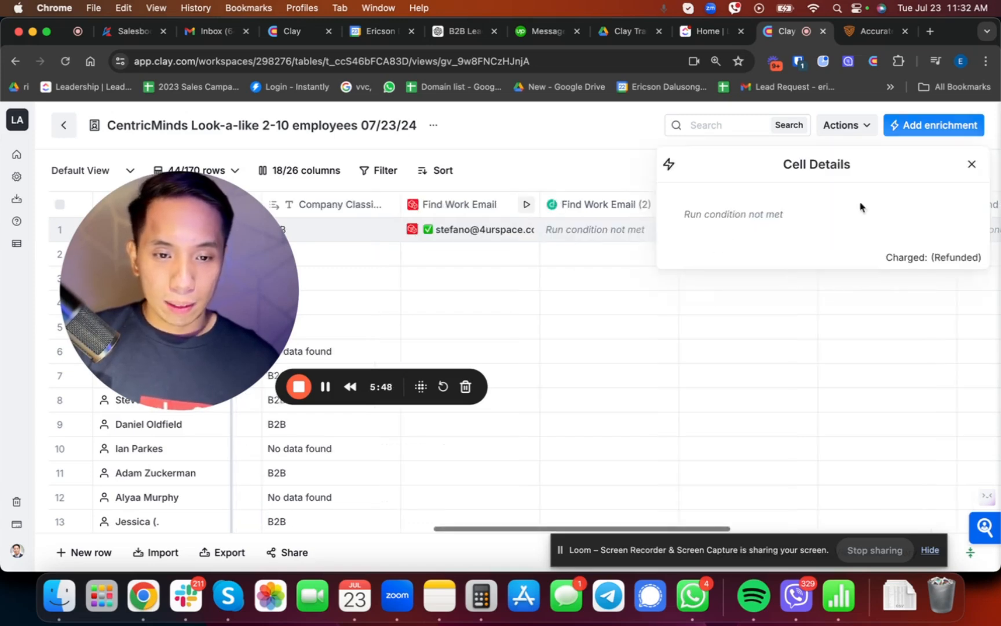
left_click(971, 165)
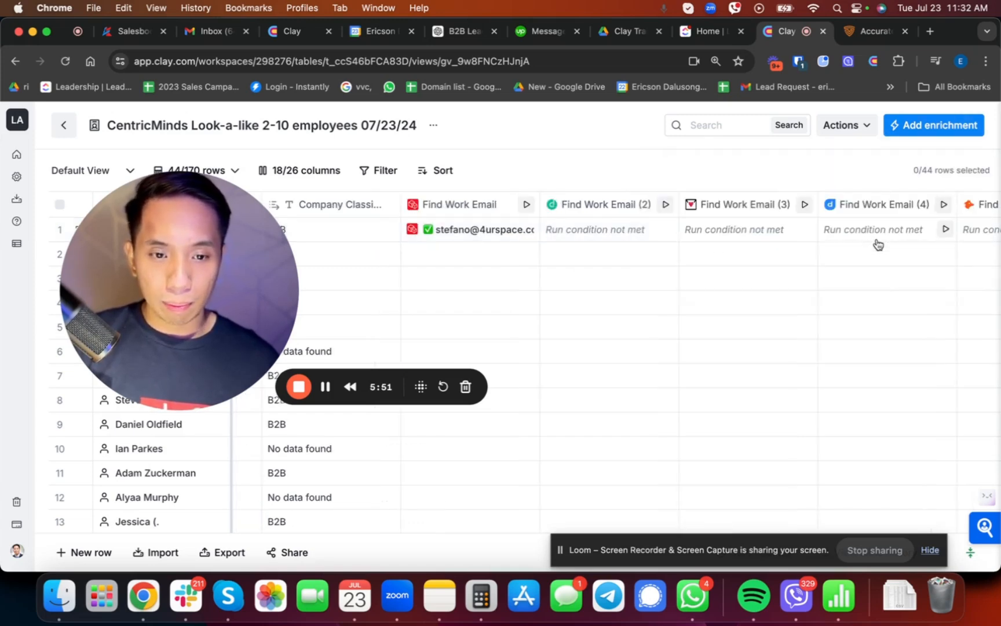
left_click(878, 242)
left_click(967, 165)
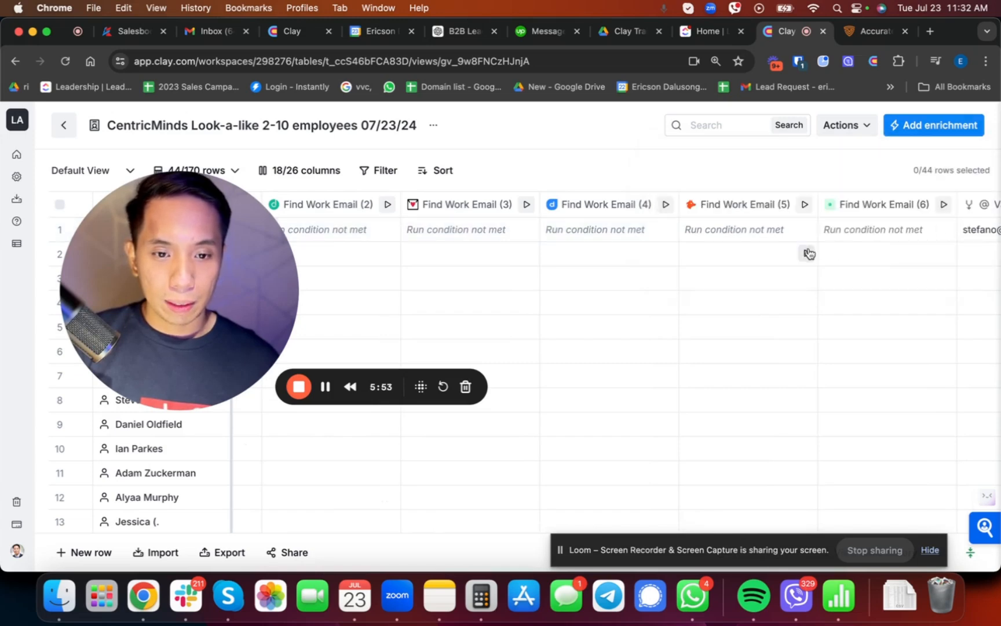
left_click(899, 238)
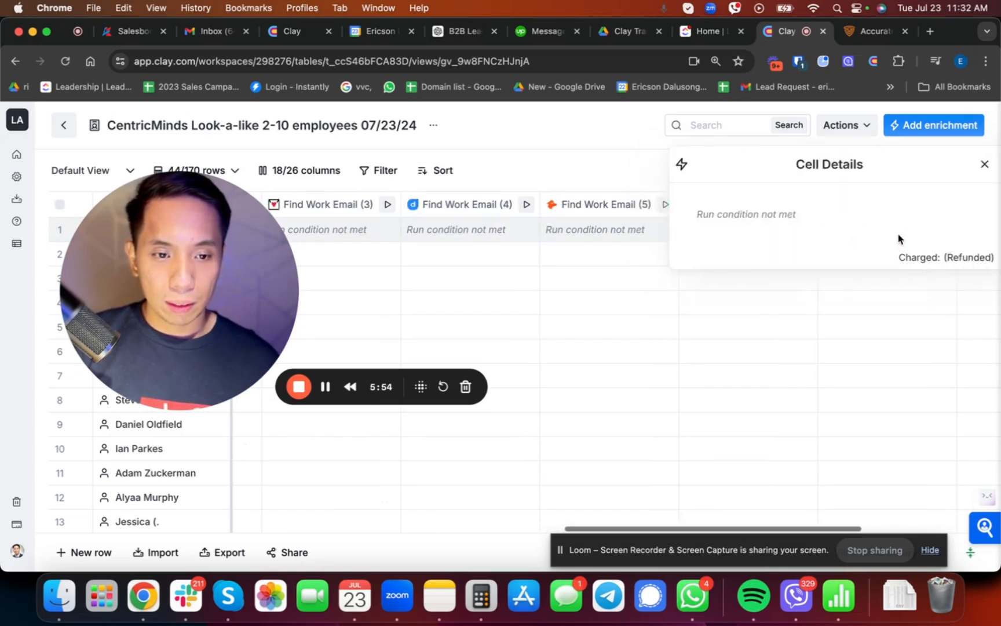
left_click(969, 164)
scroll(756, 254, "right", 10)
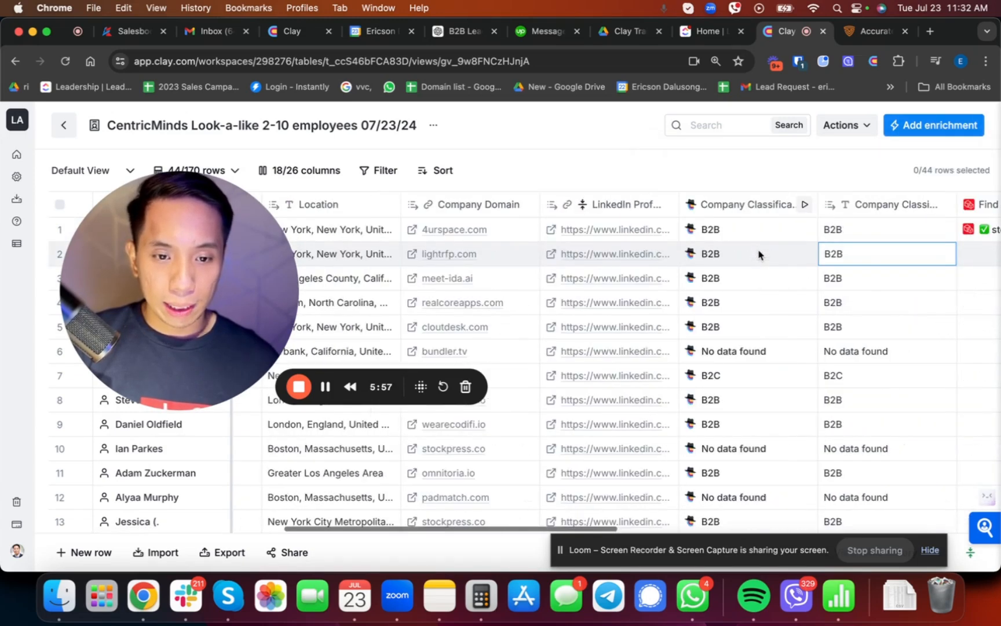
Run the first Find Work Email enrichment on row 6, classified as "No data found", to test the condition
left_click(770, 347)
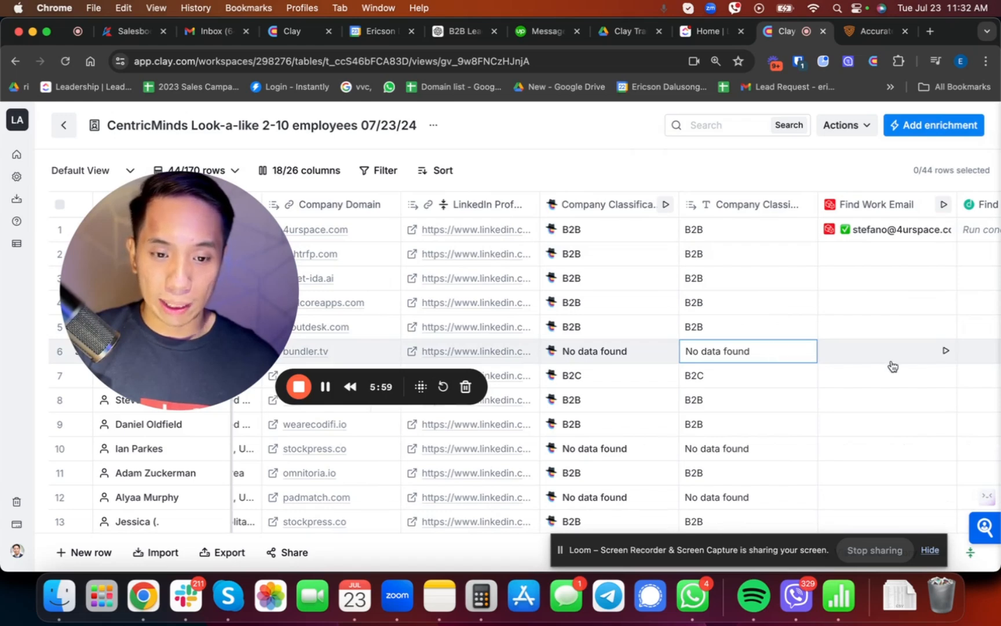
left_click(943, 355)
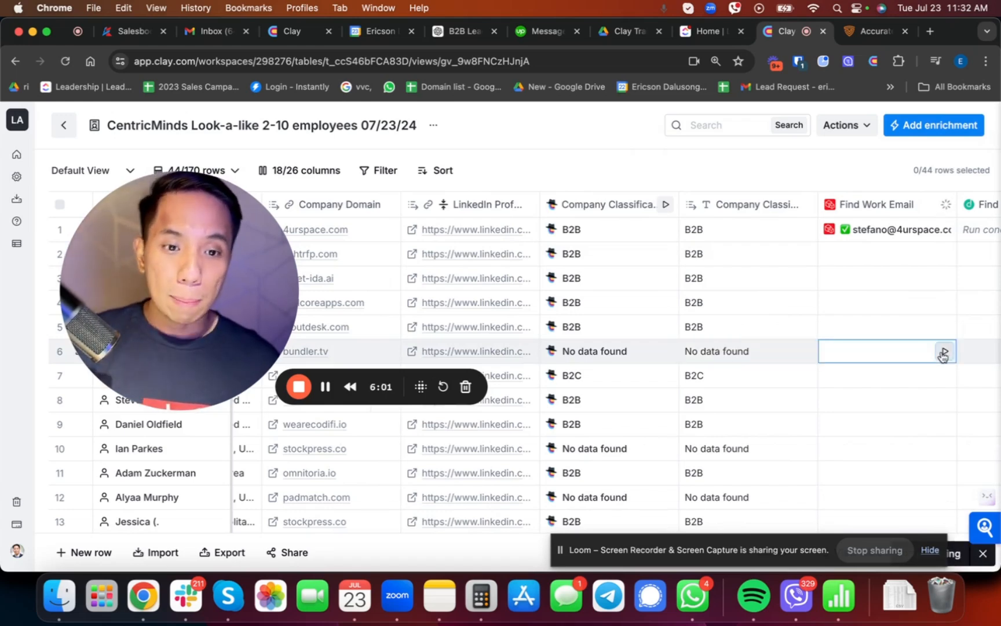
left_click(943, 353)
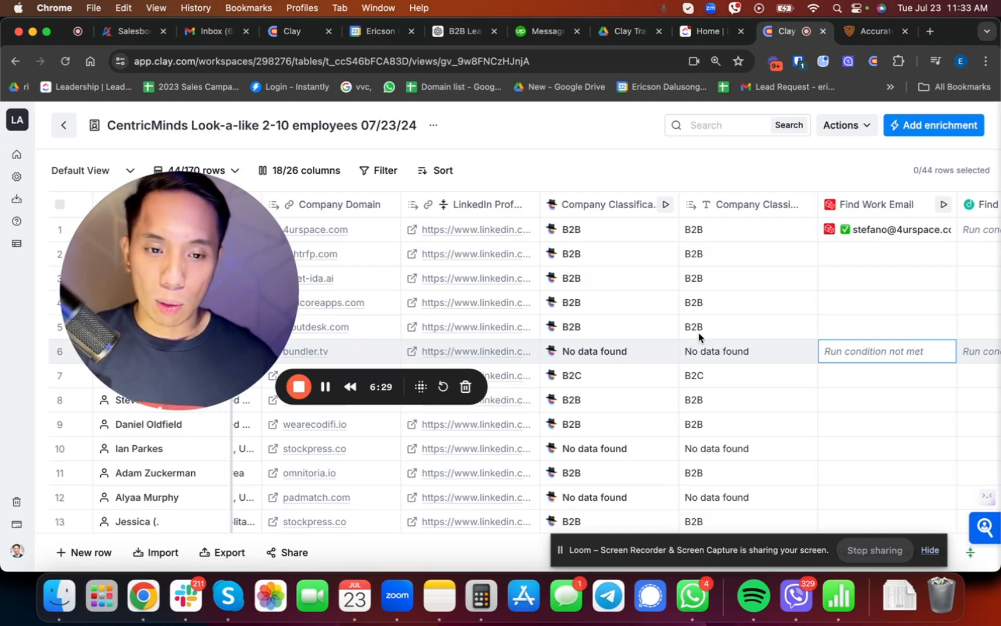
Force run the first Find Work Email column on all 44 rows
left_click(793, 260)
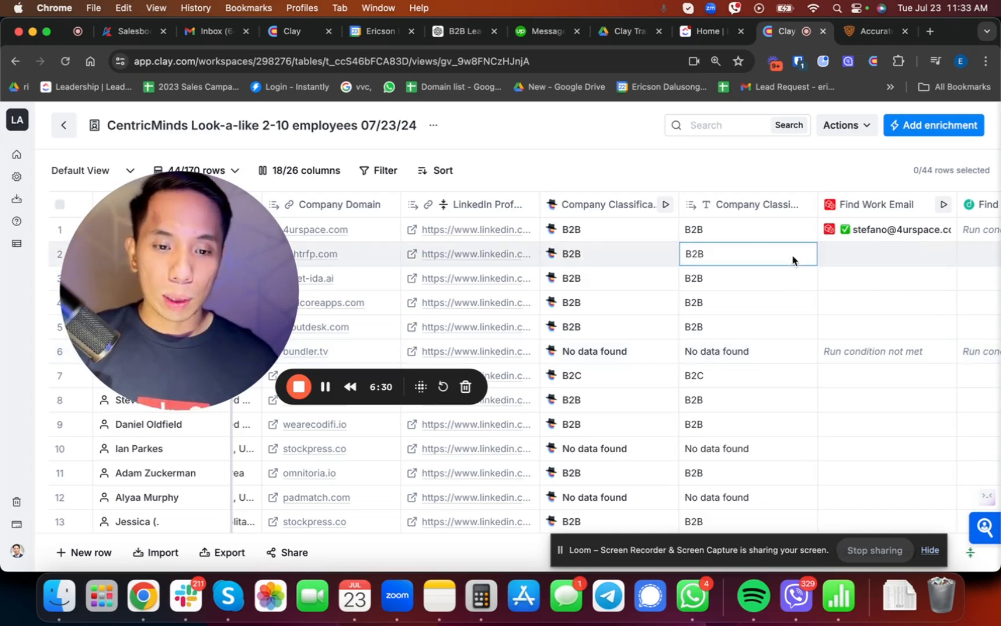
left_click(903, 209)
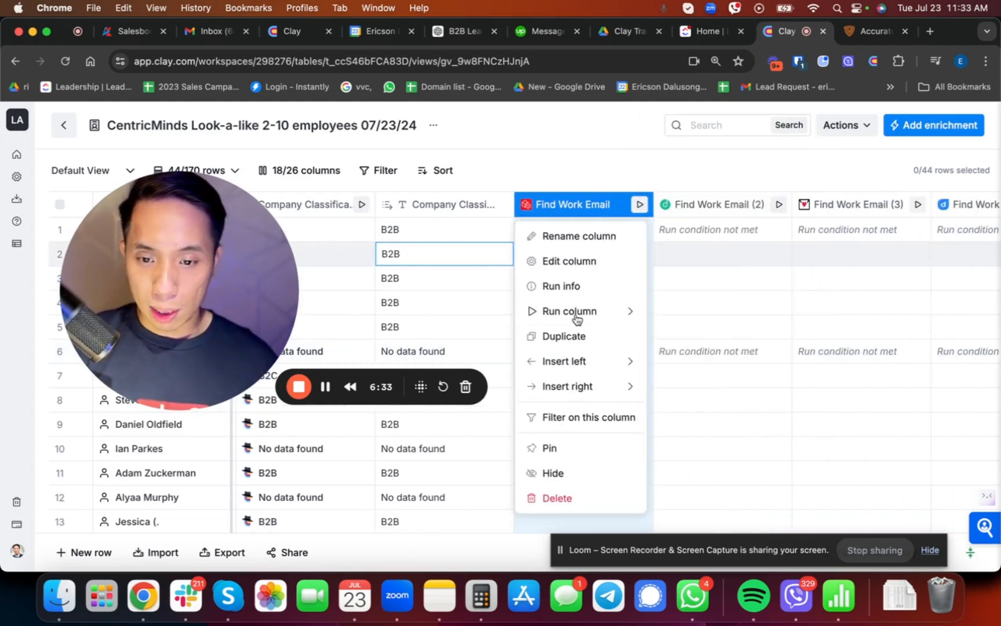
mouse_move(577, 316)
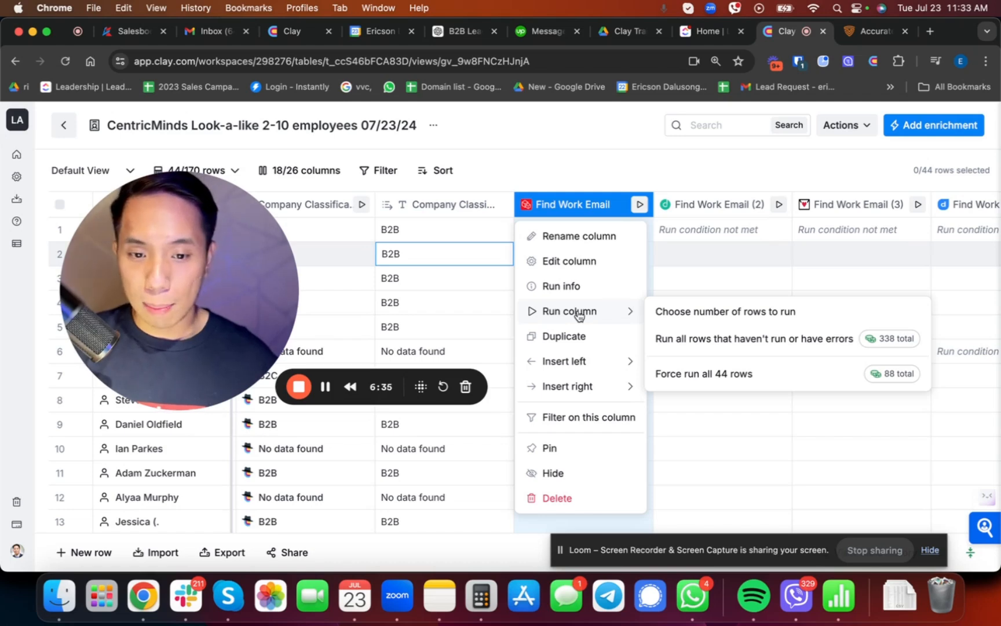
left_click(710, 376)
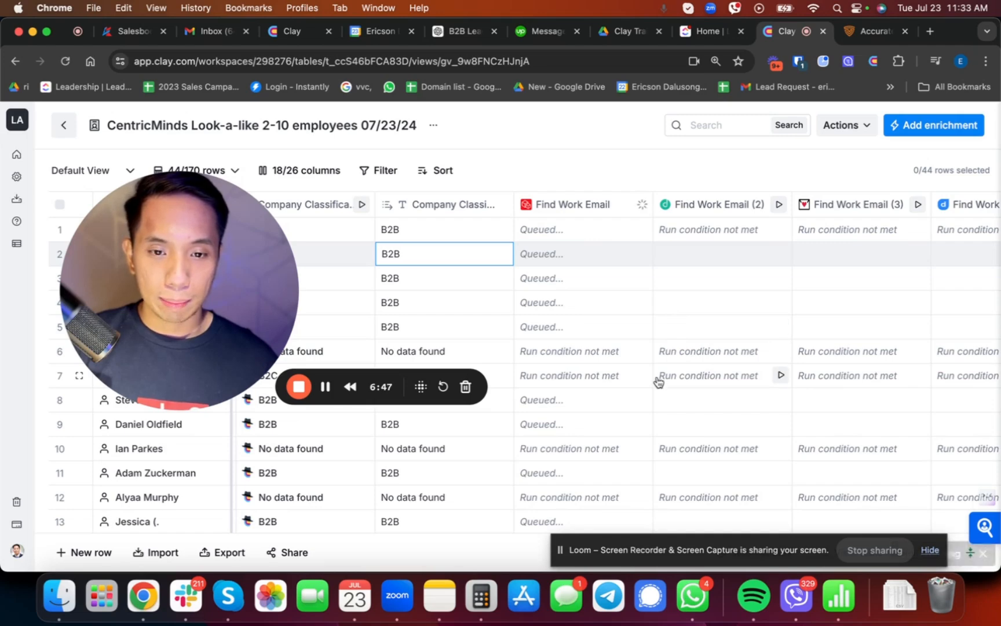
Review the waterfall's email results down to the last row, comparing them with each row's company classification
mouse_move(3, 561)
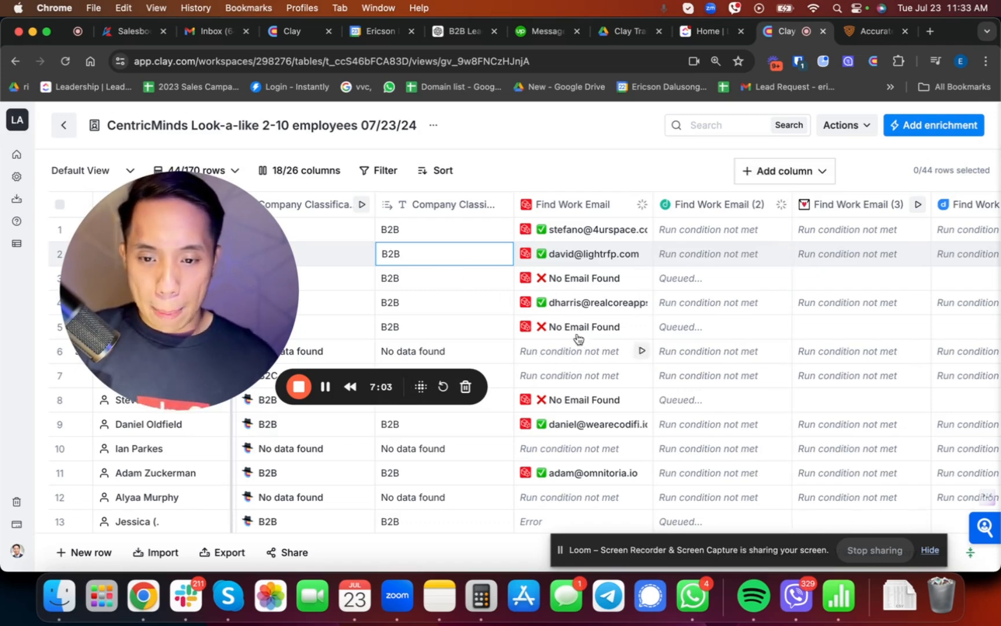
scroll(603, 383, "down", 1)
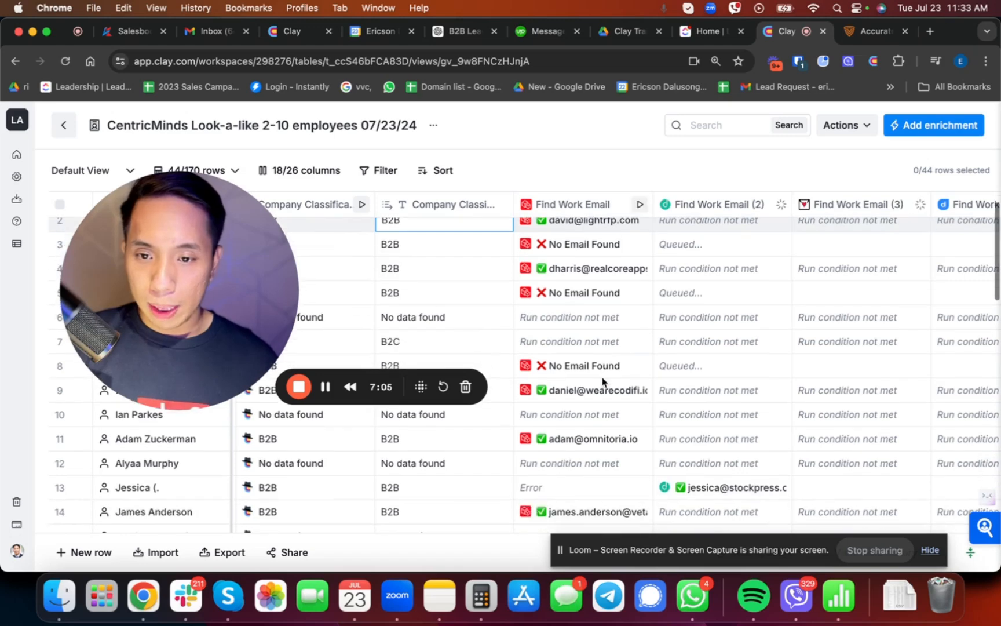
scroll(603, 382, "down", 3)
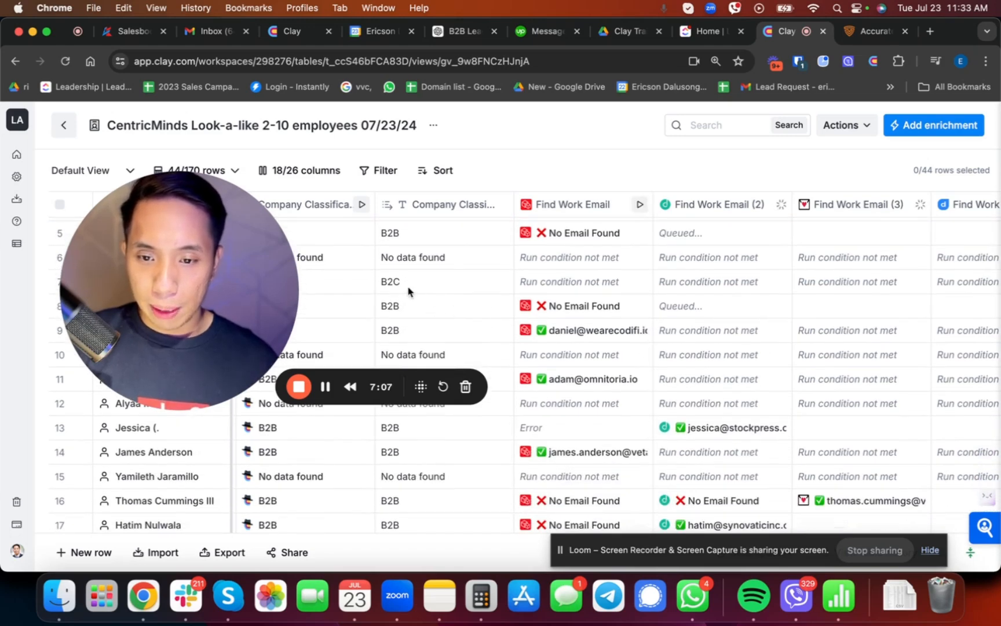
scroll(638, 383, "down", 1)
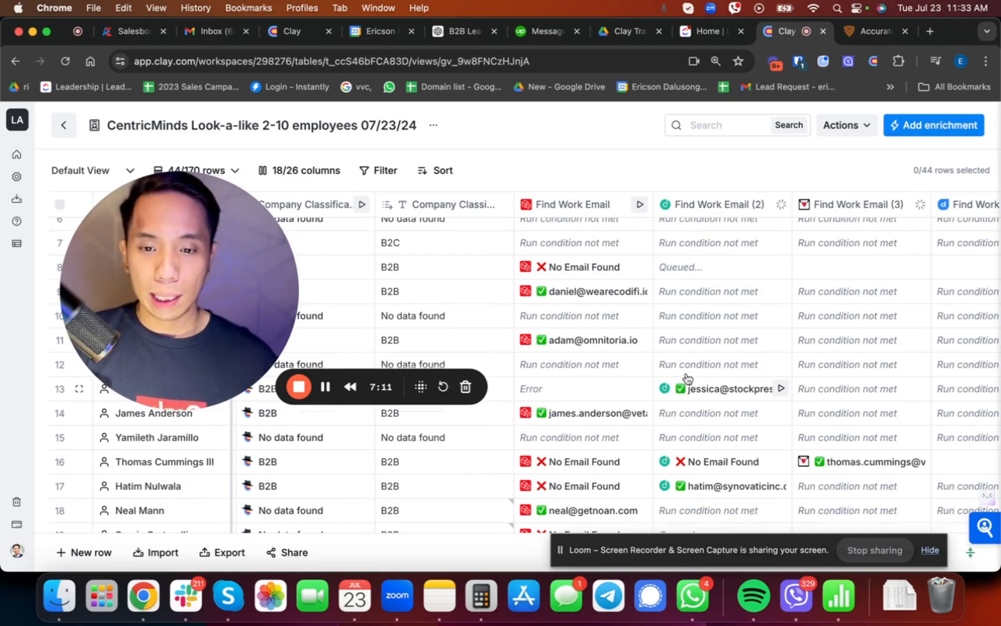
scroll(764, 422, "down", 1)
scroll(764, 422, "down", 10)
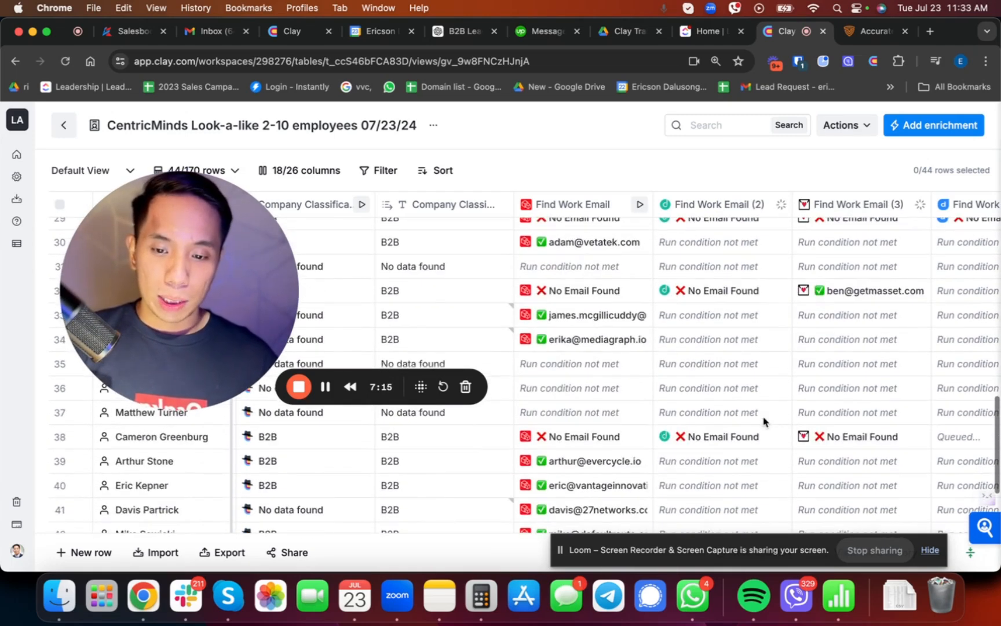
scroll(764, 422, "down", 2)
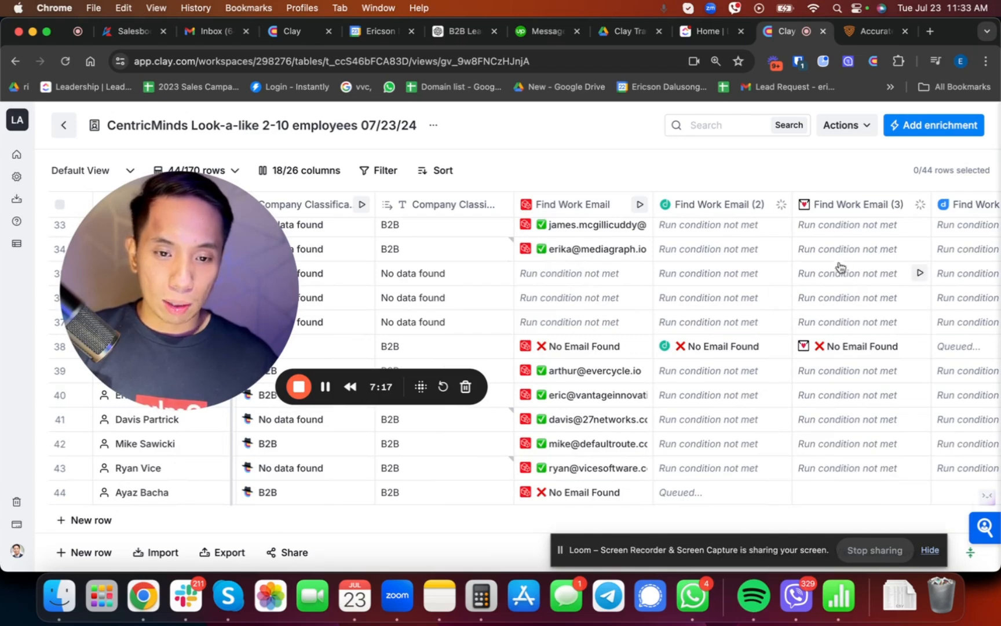
Inspect the cell details of a subsequent Find Work Email provider cell marked "Run condition not met", and close them
left_click(681, 255)
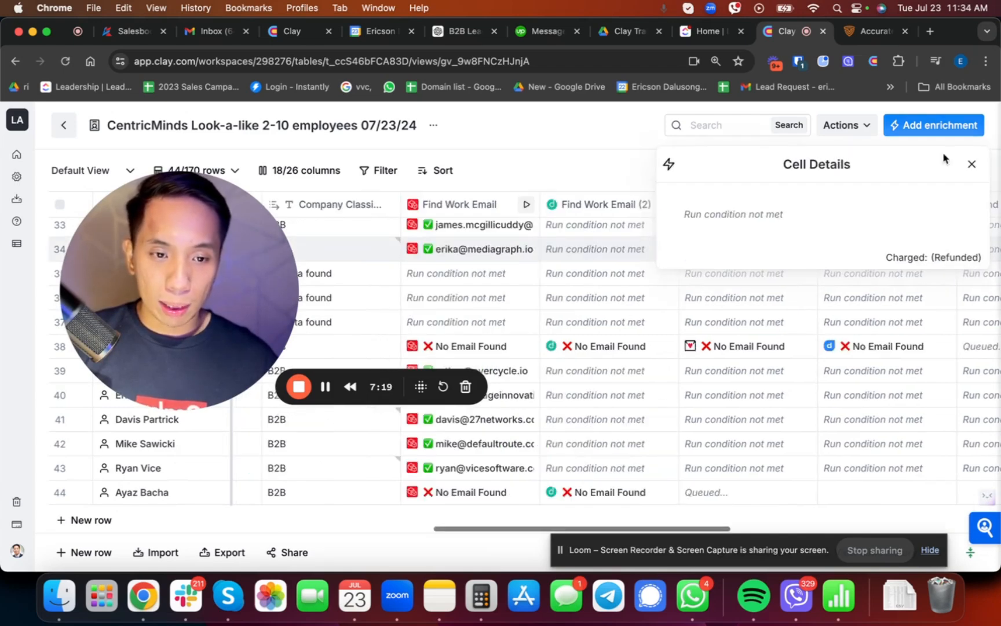
scroll(955, 170, "right", 6)
scroll(972, 158, "left", 10)
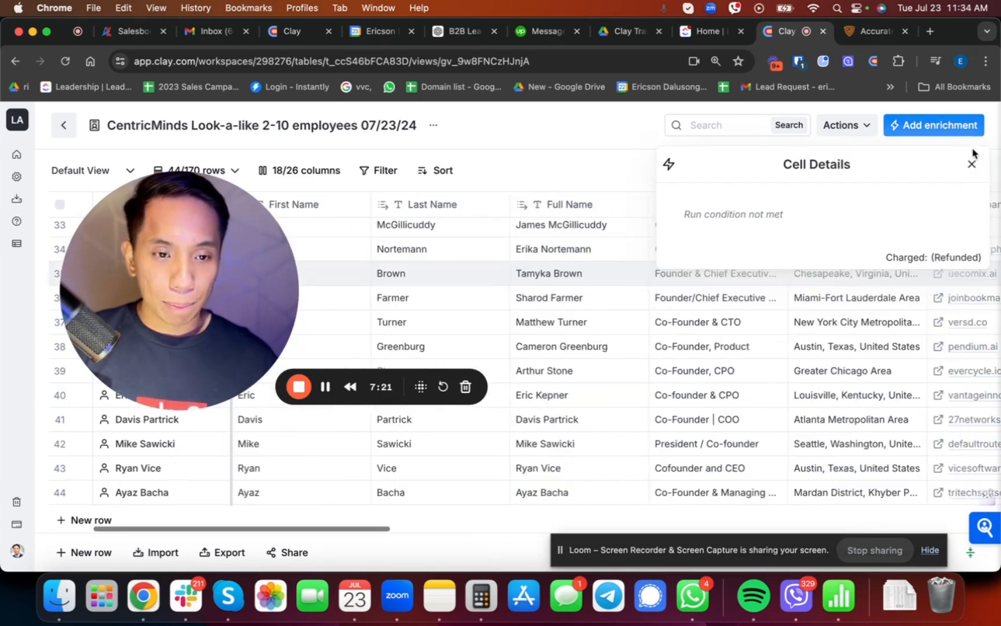
left_click(972, 160)
Review the Find Work Email provider columns through to the validated work email column, going back up to the first rows
scroll(727, 292, "right", 10)
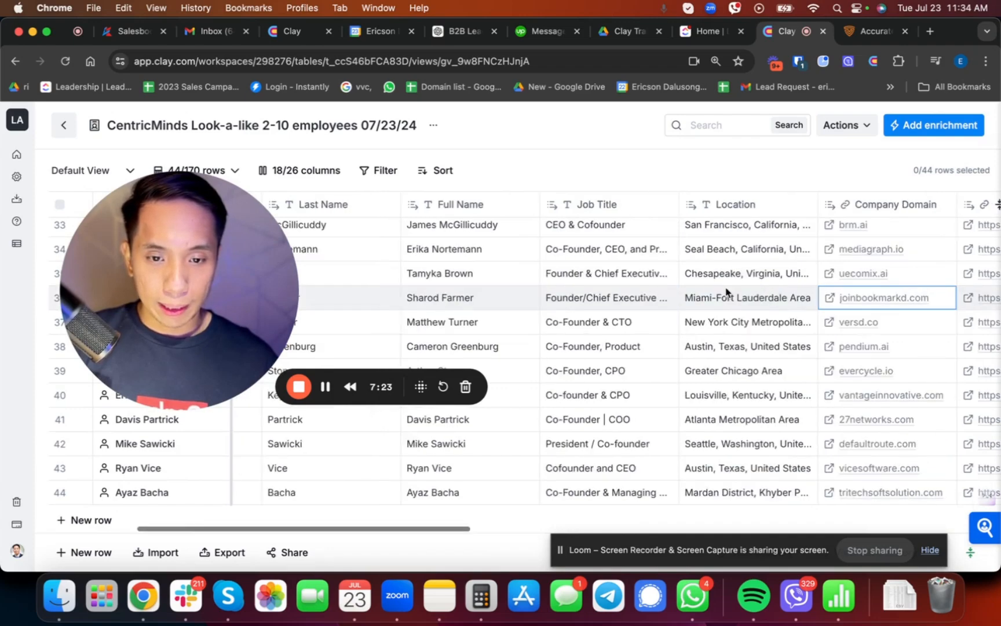
scroll(727, 292, "right", 6)
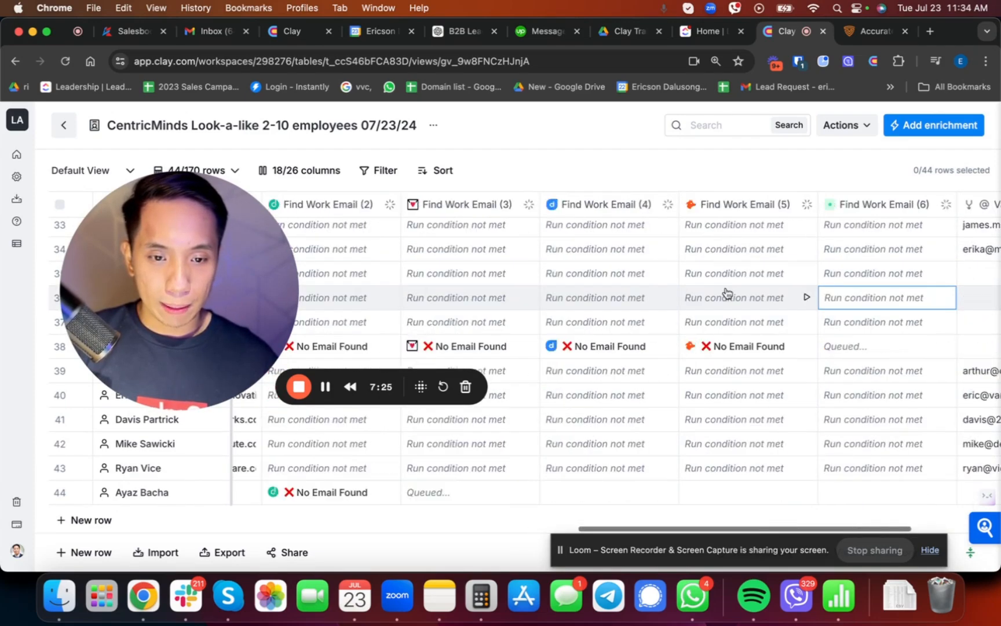
scroll(860, 334, "up", 15)
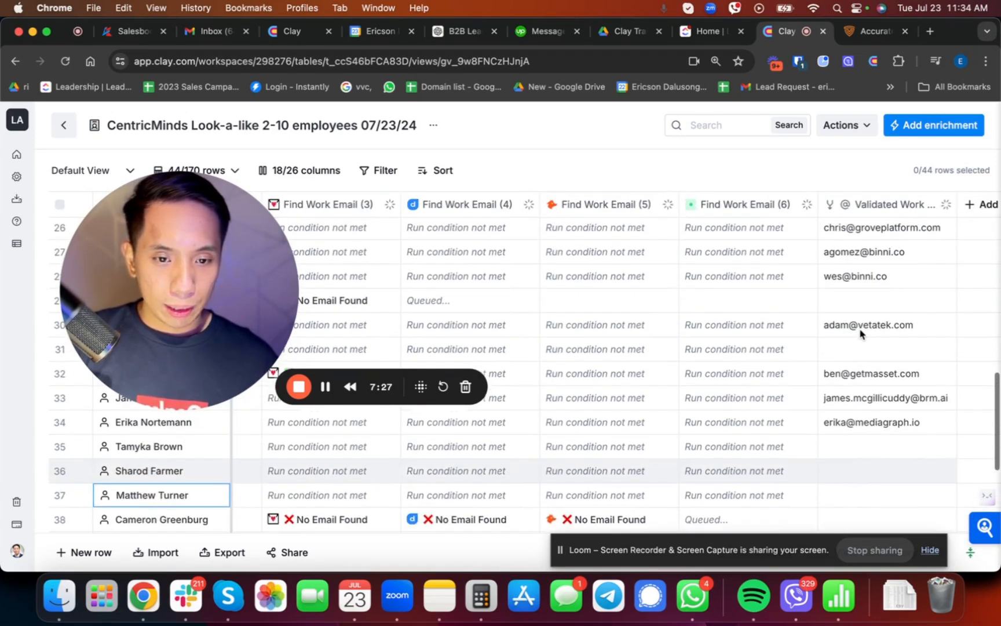
left_click_drag(177, 288, 179, 444)
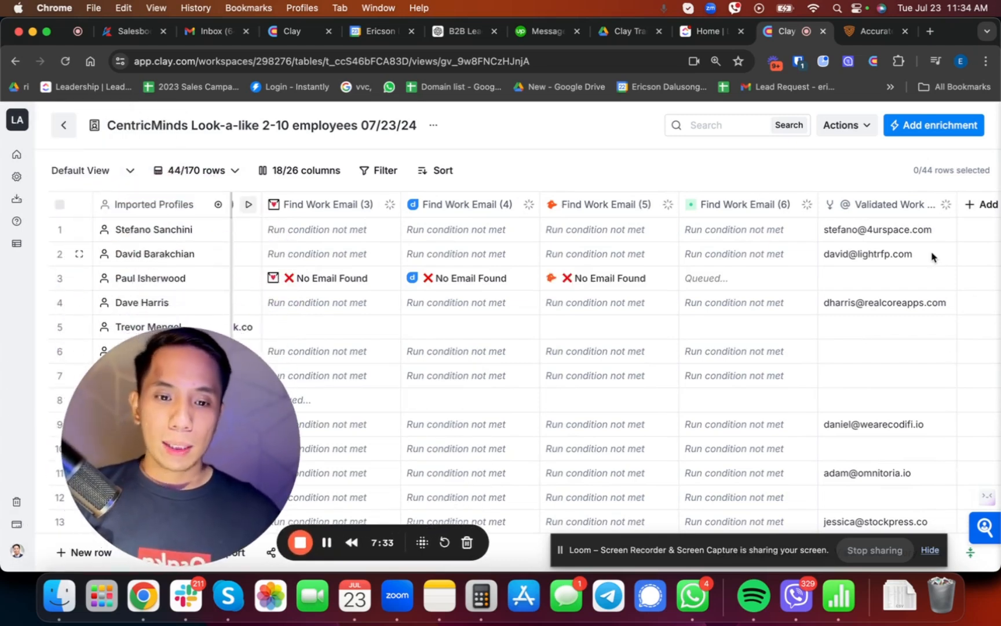
Search the available enrichments for "descr" and open the Description waterfall's setup
left_click(919, 129)
scroll(442, 377, "down", 3)
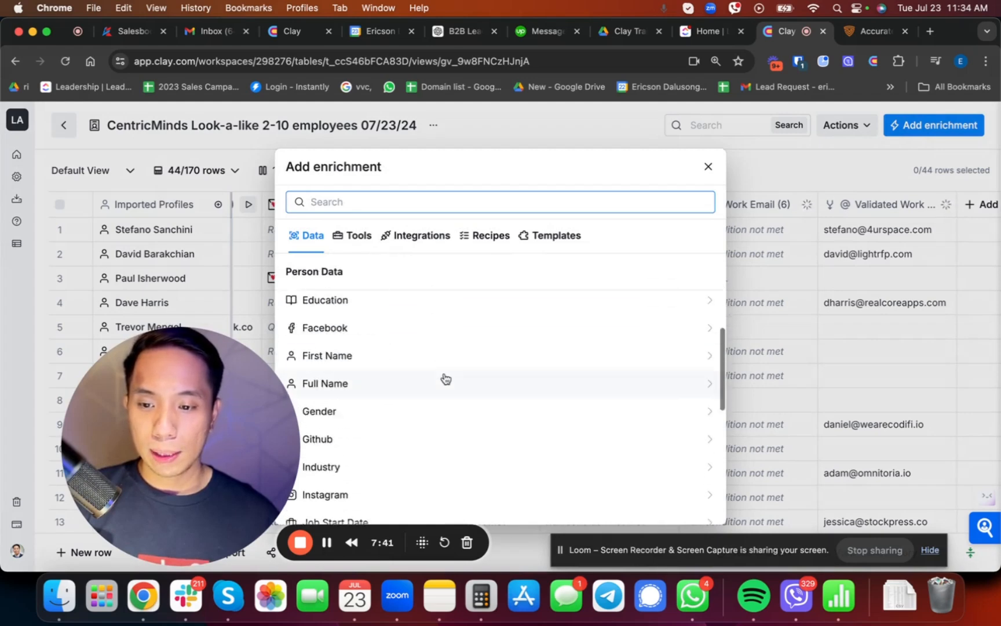
scroll(385, 346, "up", 3)
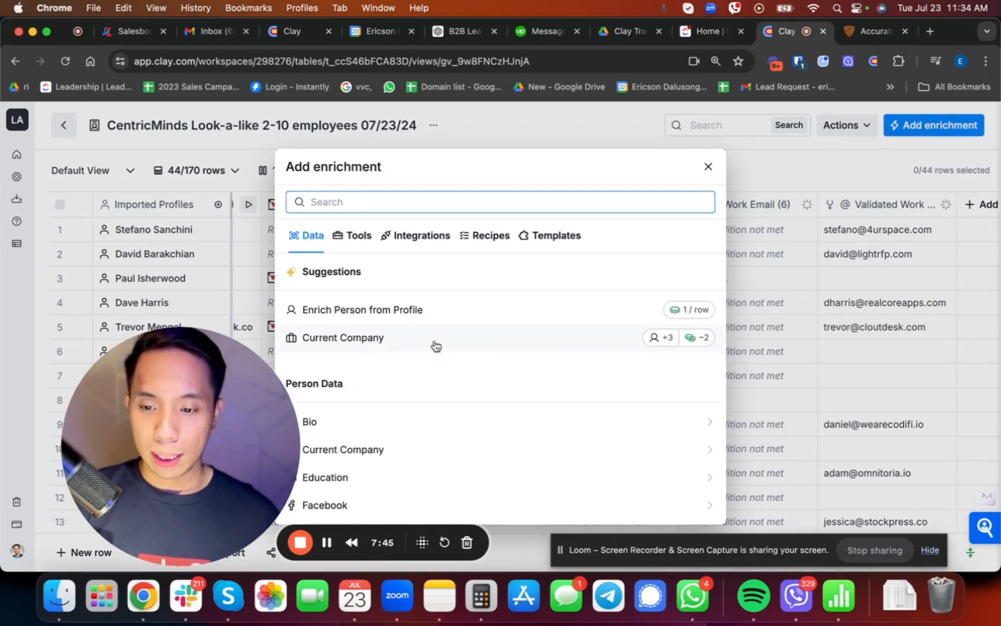
type("descr")
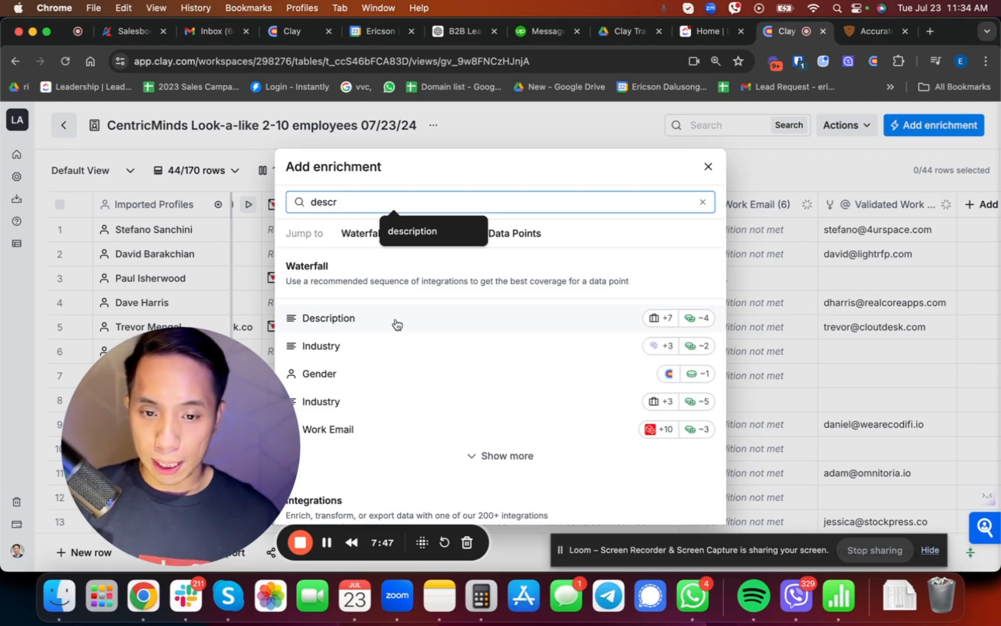
left_click(396, 323)
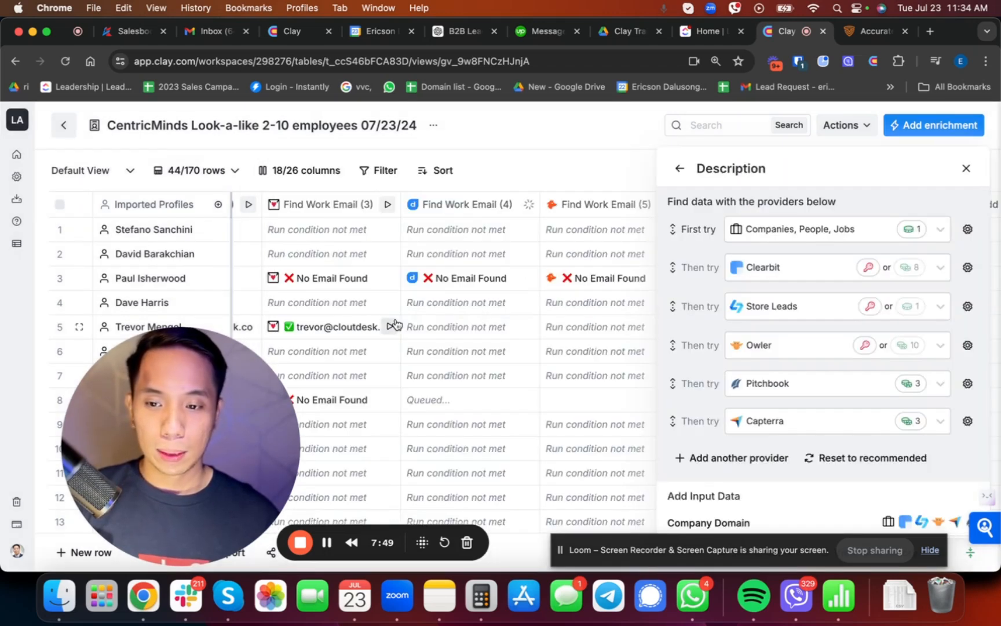
Examine the Description waterfall's run settings, including its Only run if condition, and close the setup without saving
scroll(949, 377, "down", 5)
left_click(701, 467)
scroll(748, 487, "down", 4)
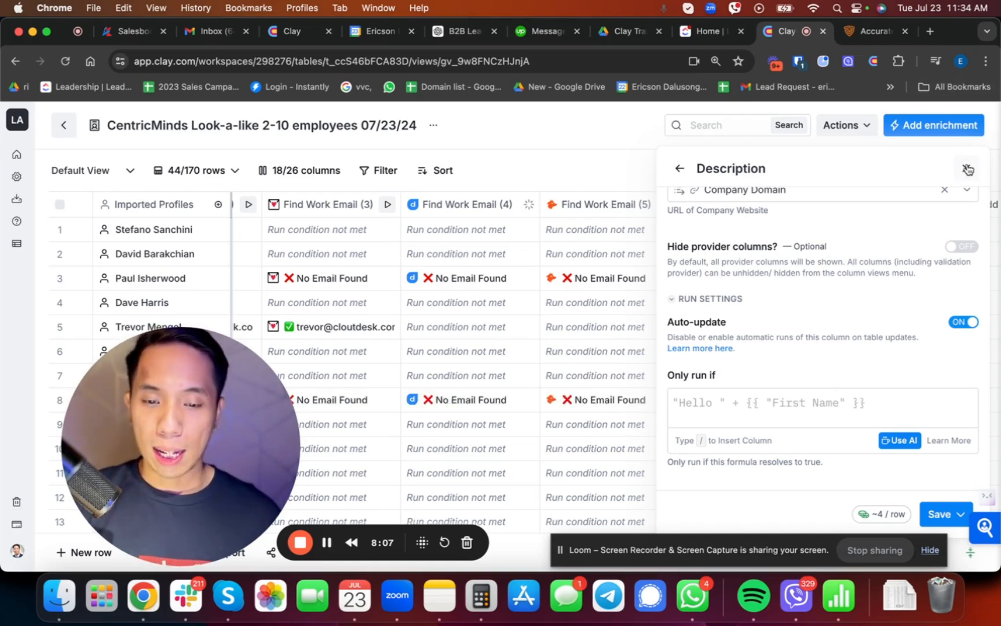
left_click(966, 170)
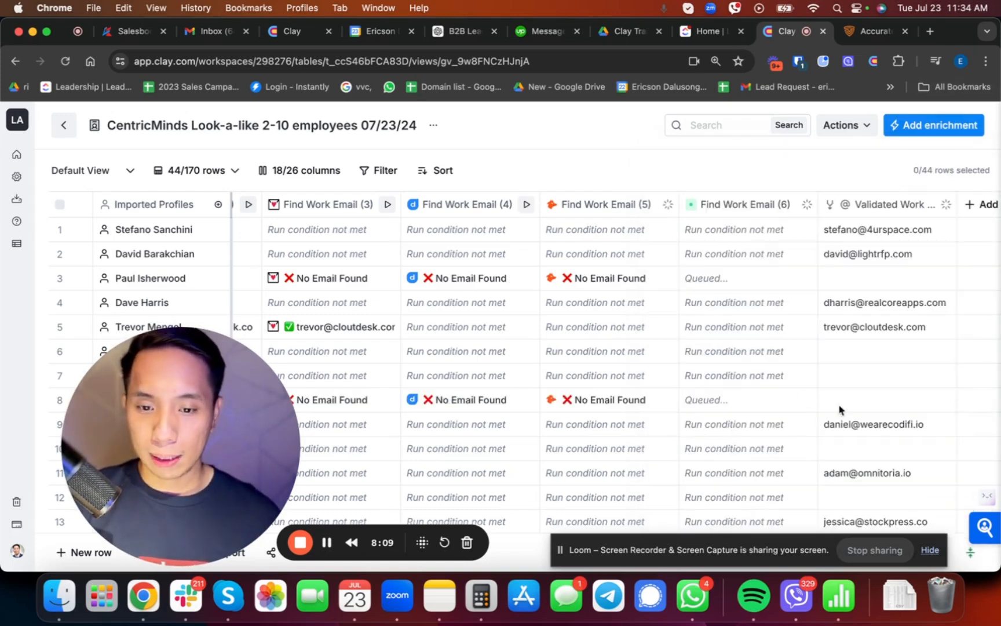
Check the provider results and validated work emails down to the last row of the table
scroll(854, 428, "down", 4)
scroll(855, 429, "down", 2)
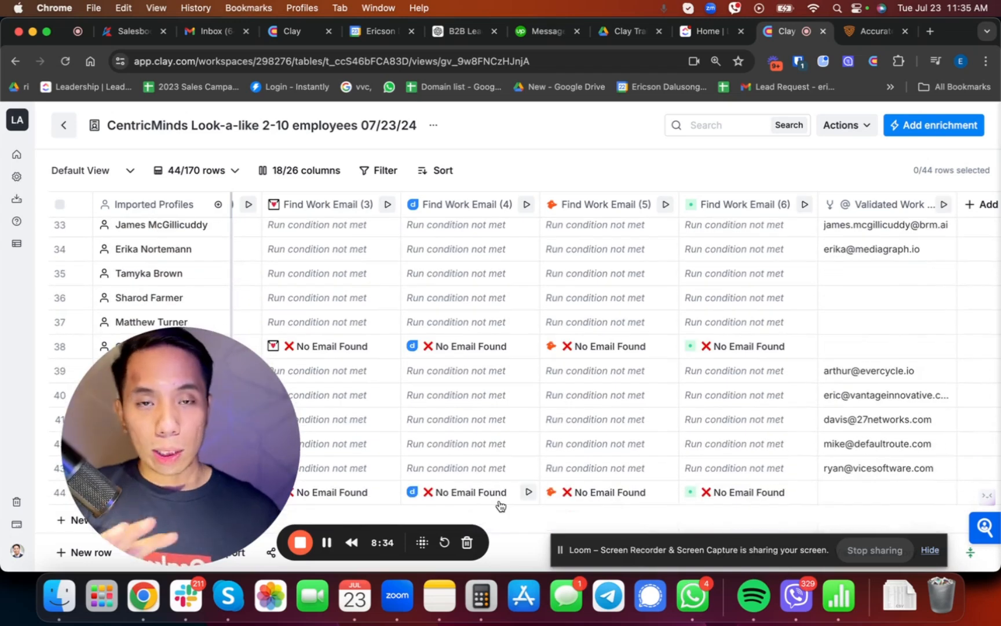